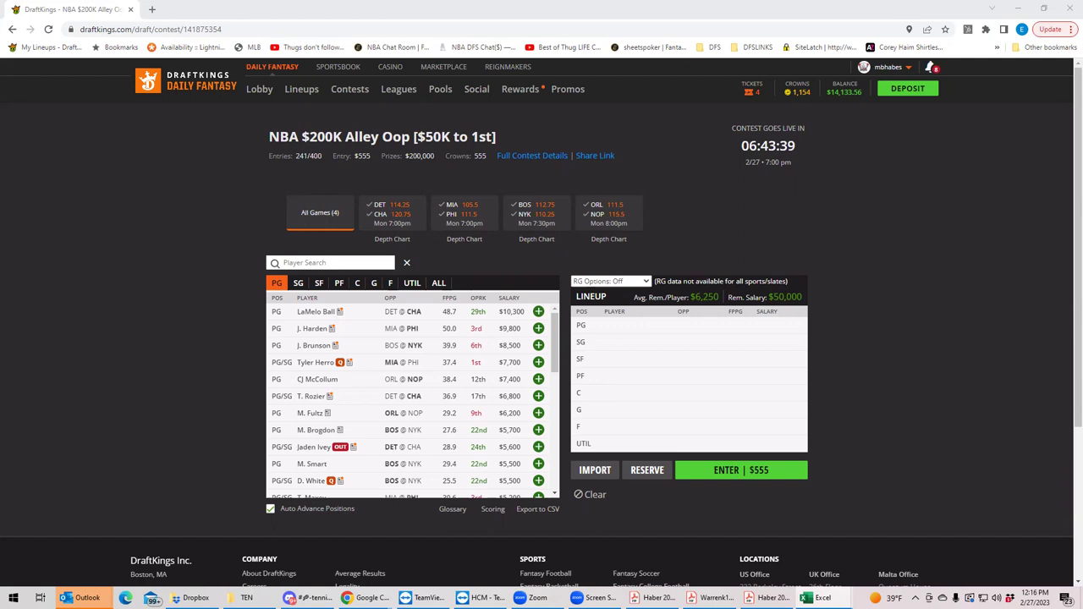
Step: Show centers from all four games, topped by Joel Embiid at $11,000
{"action": "left_click", "coordinate": [382, 214]}
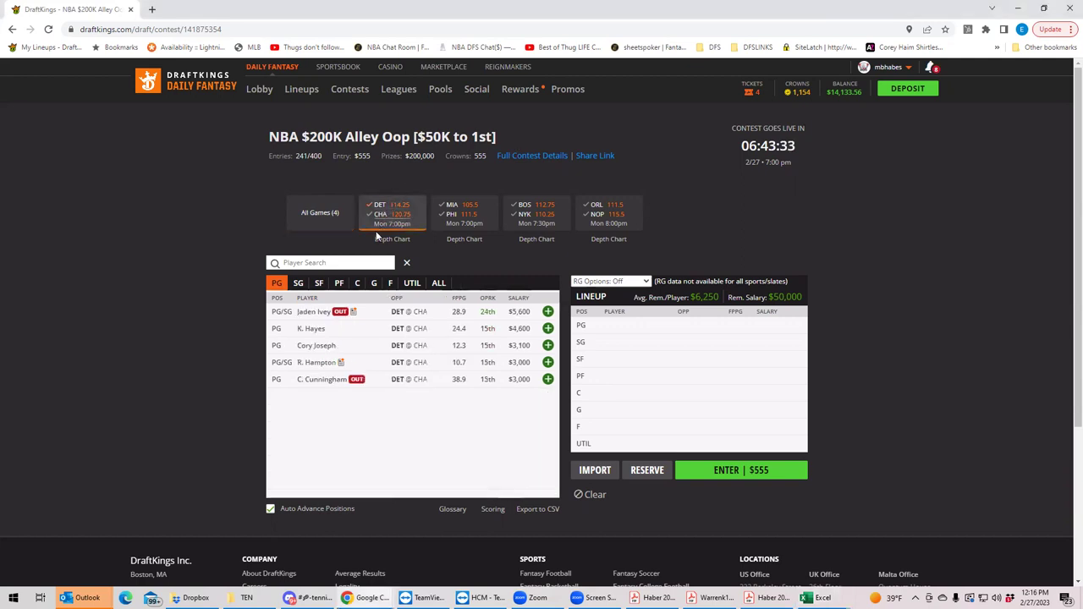
{"action": "left_click", "coordinate": [356, 282]}
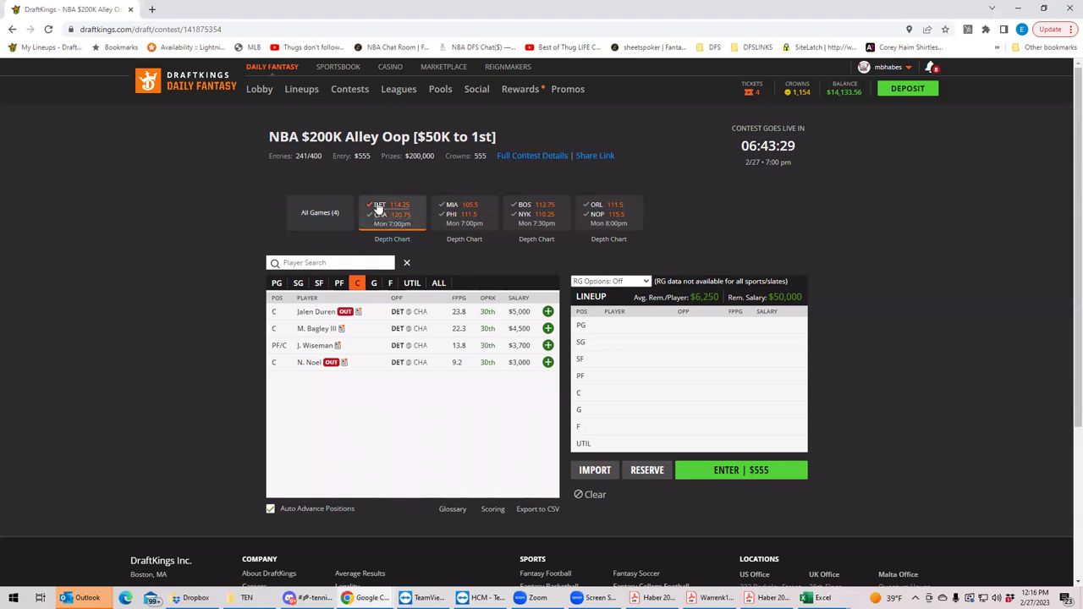
{"action": "left_click", "coordinate": [387, 214]}
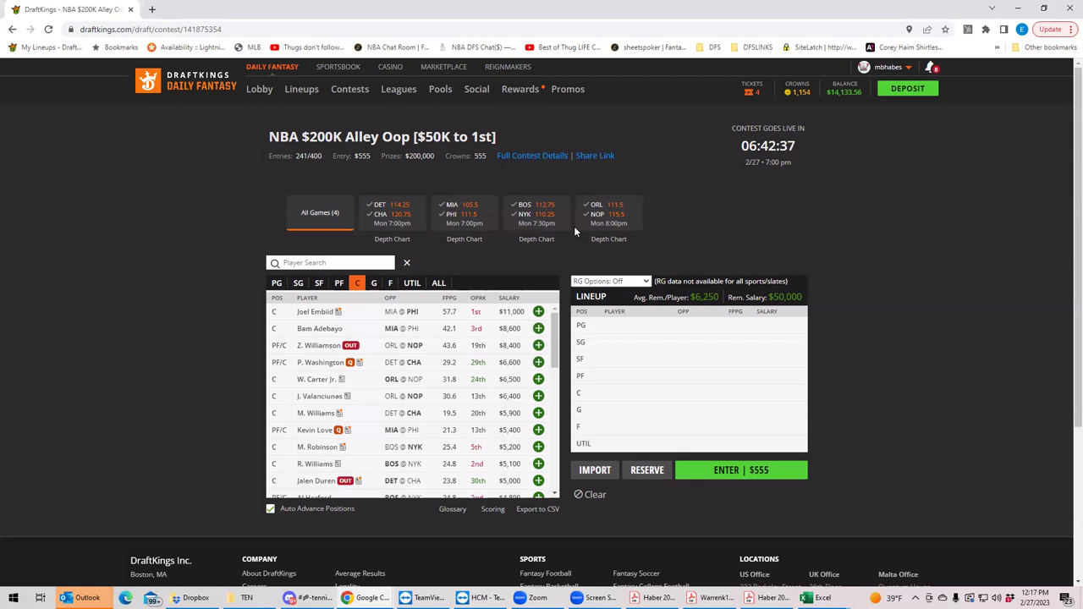
Step: Narrow the centers to Detroit's four from DET @ CHA, led by Jalen Duren at $5,000
{"action": "left_click", "coordinate": [383, 213]}
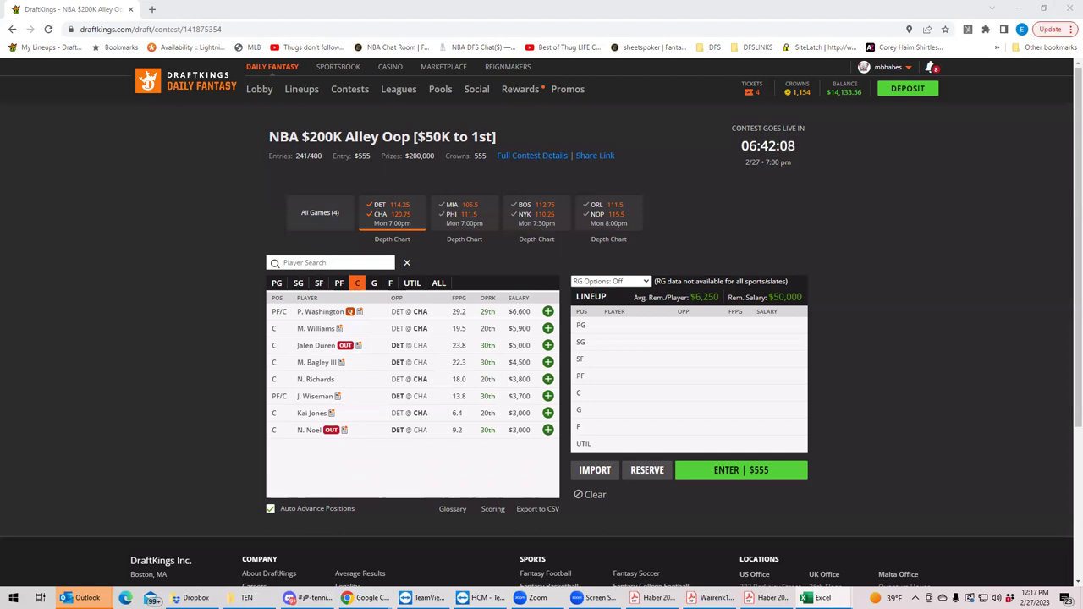
{"action": "left_click", "coordinate": [380, 214]}
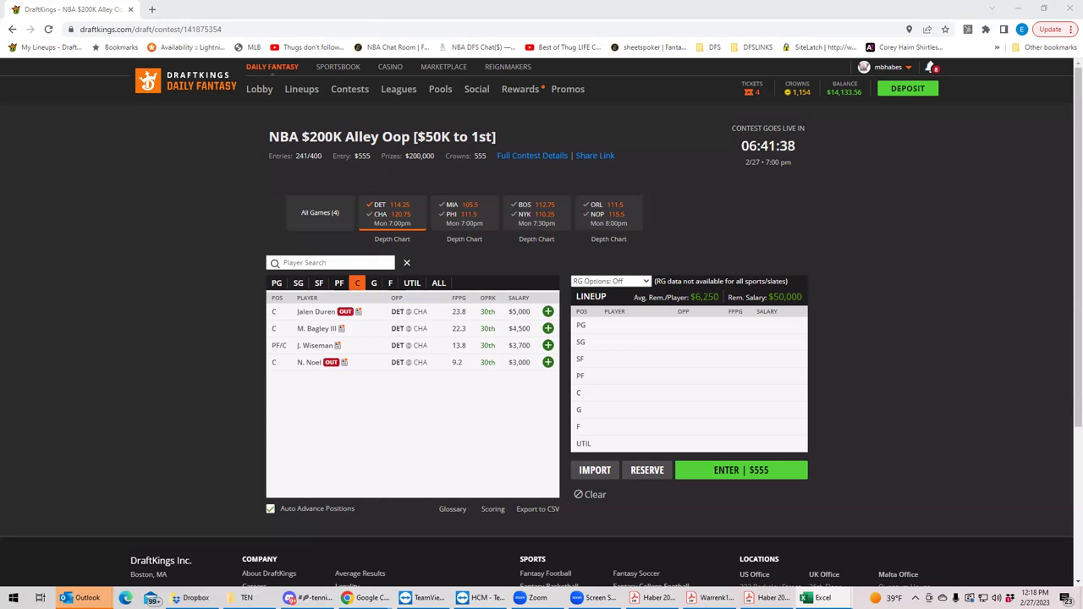
Step: Show the five Charlotte point guards from DET @ CHA, led by LaMelo Ball at $10,300
{"action": "left_click", "coordinate": [381, 222]}
{"action": "left_click", "coordinate": [381, 222]}
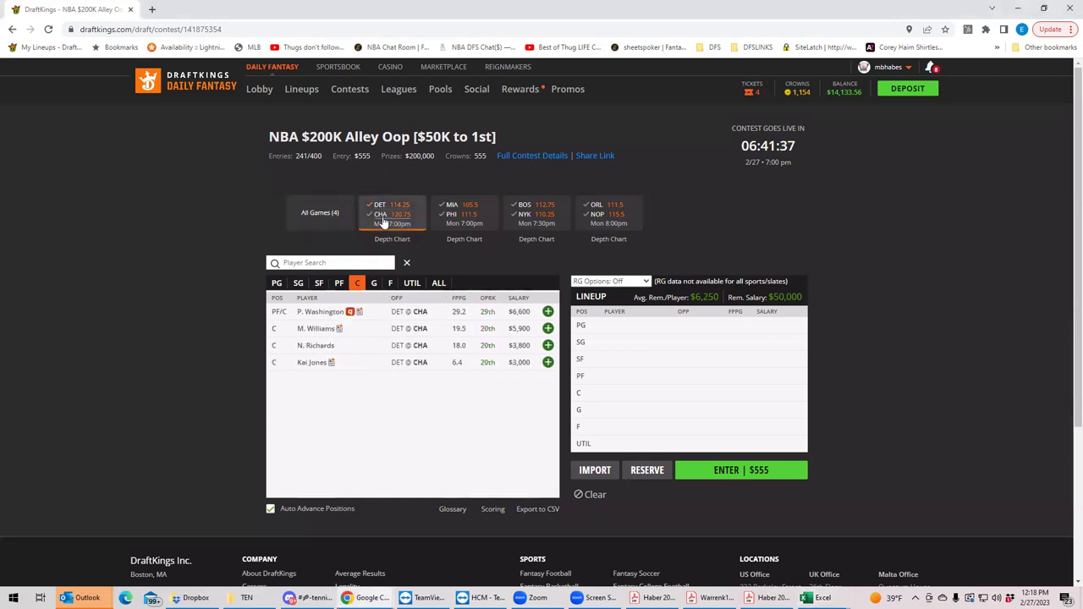
{"action": "left_click", "coordinate": [282, 286]}
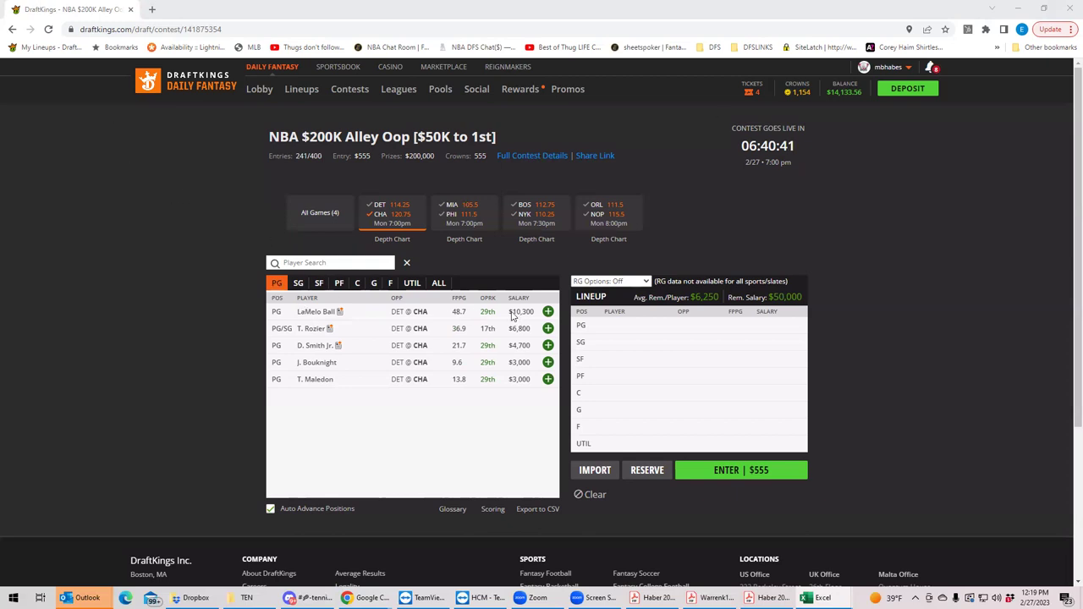
Step: Add LaMelo Ball at PG and Detroit's Alec Burks at SG
{"action": "left_click", "coordinate": [547, 312]}
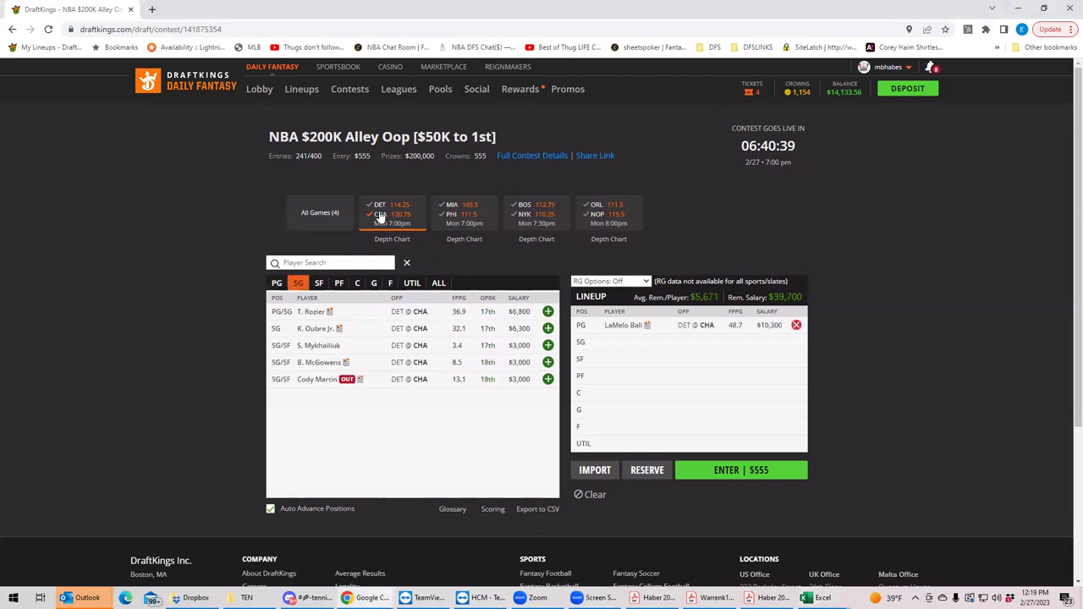
{"action": "left_click", "coordinate": [392, 213]}
{"action": "left_click", "coordinate": [392, 213]}
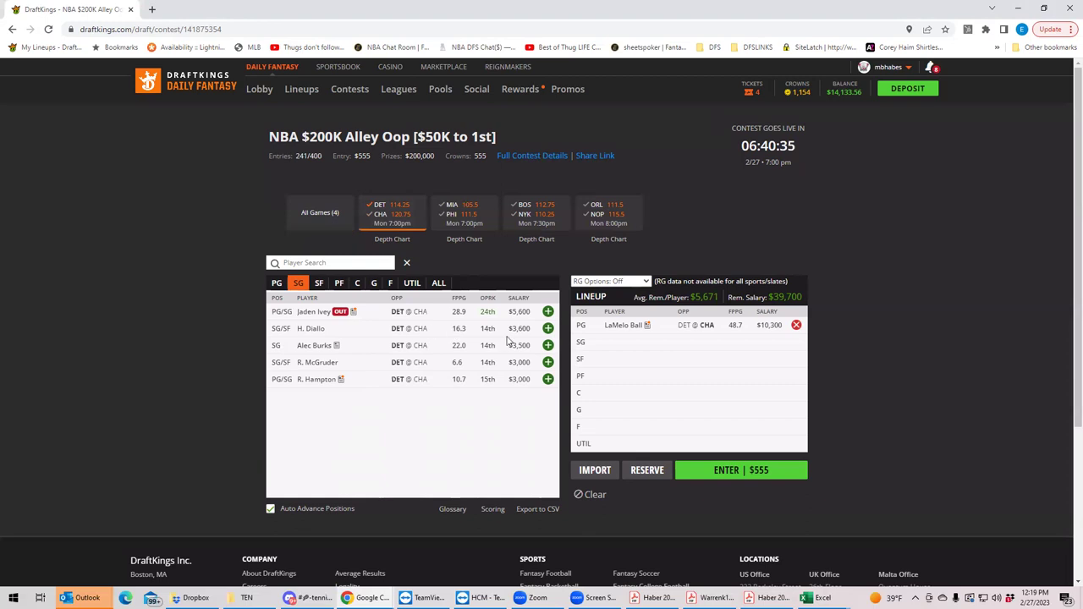
{"action": "left_click", "coordinate": [548, 345]}
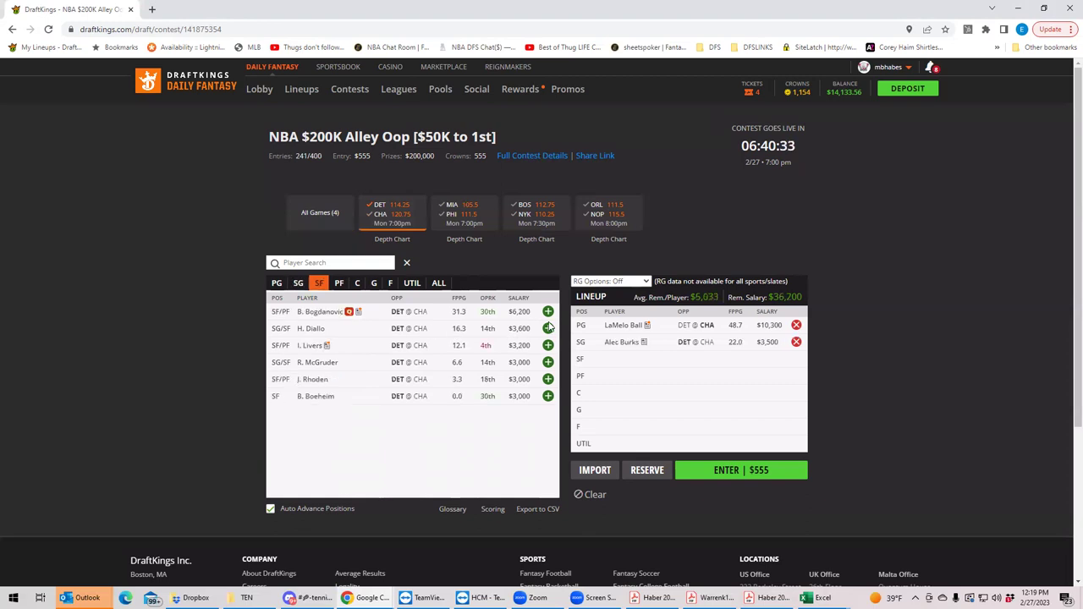
Step: Add H. Diallo, J. Wiseman and M. Bagley III, leaving $24,400, then view Isaiah Stewart's details
{"action": "left_click", "coordinate": [547, 329]}
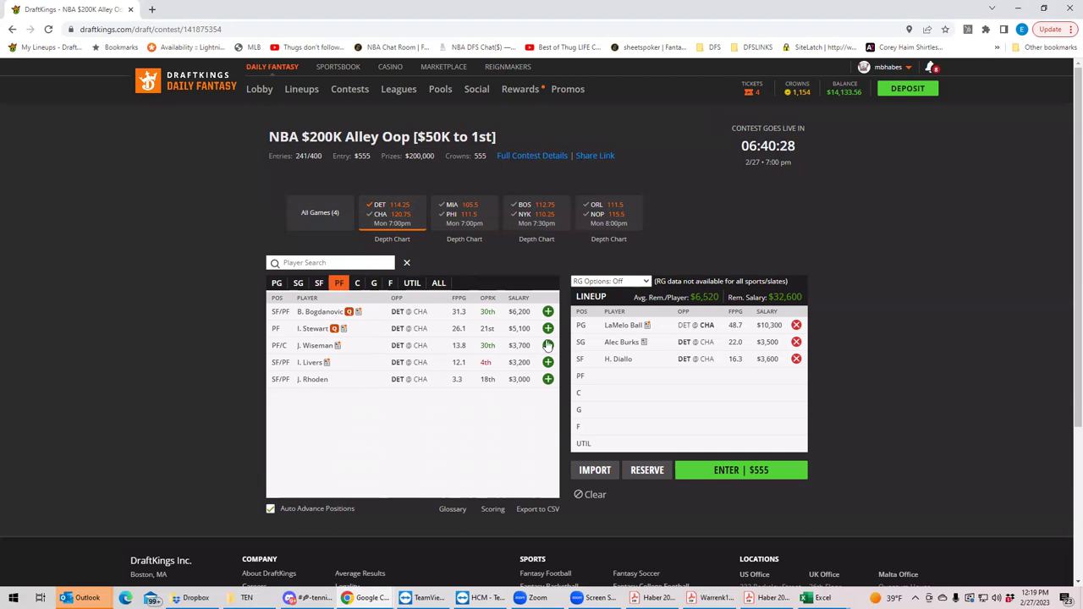
{"action": "left_click", "coordinate": [548, 345]}
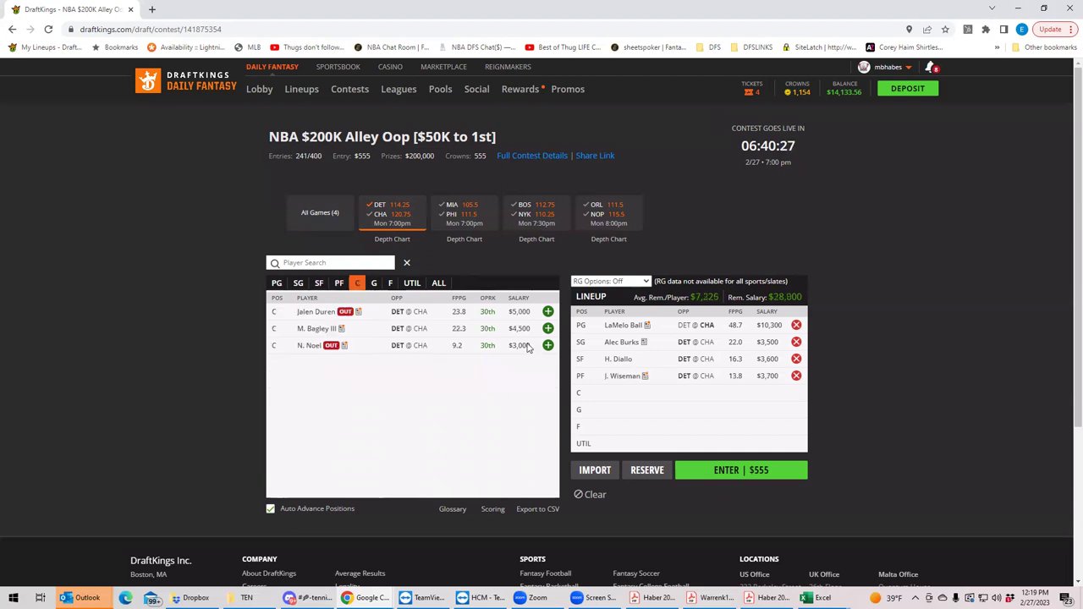
{"action": "left_click", "coordinate": [547, 329]}
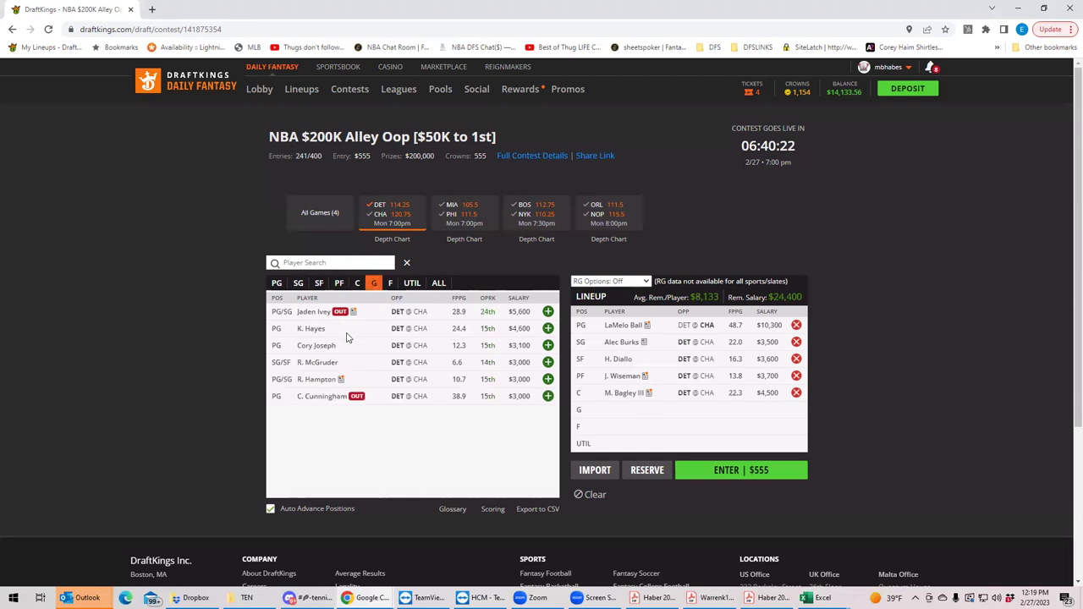
{"action": "left_click", "coordinate": [339, 284]}
{"action": "left_click", "coordinate": [315, 328]}
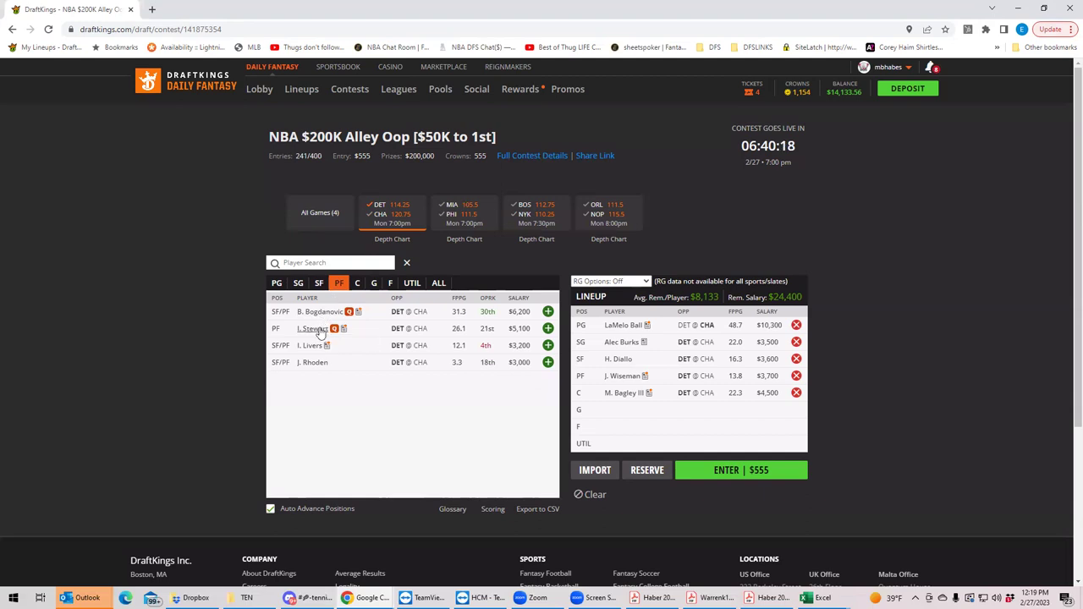
Step: Check Isaiah Stewart's game log and close his card without drafting him
{"action": "left_click", "coordinate": [522, 262]}
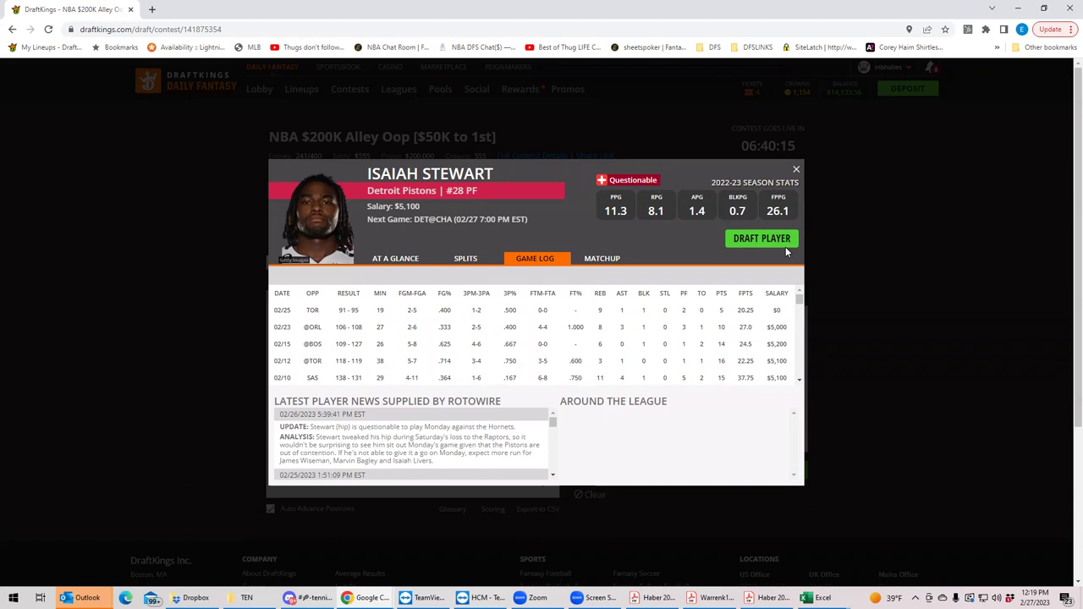
{"action": "left_click", "coordinate": [796, 170]}
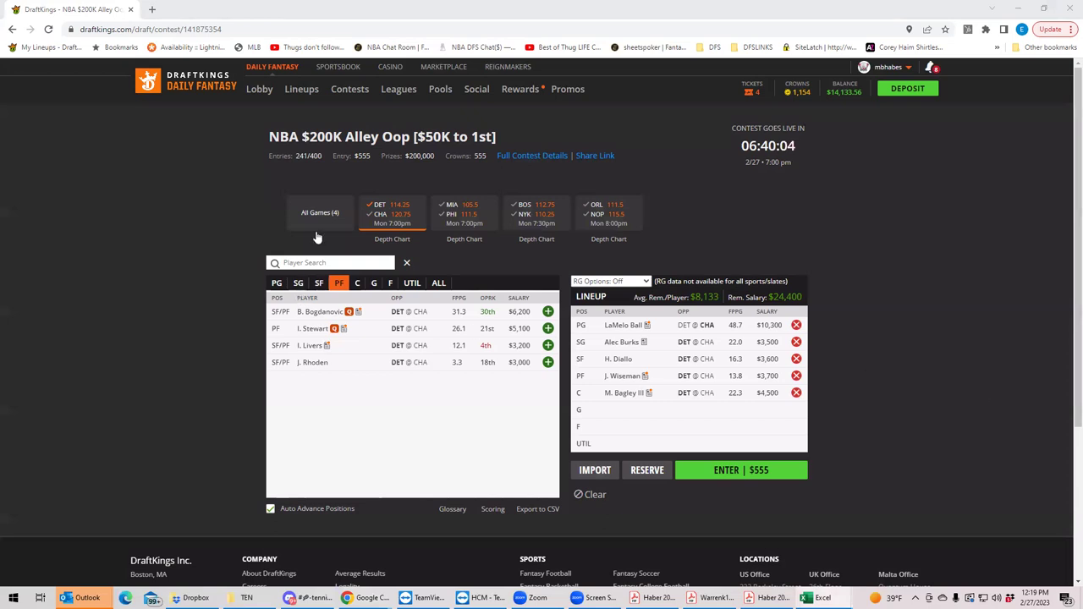
Step: Switch the power forward list to MIA @ PHI, led by Kevin Love at $5,400
{"action": "left_click", "coordinate": [386, 210]}
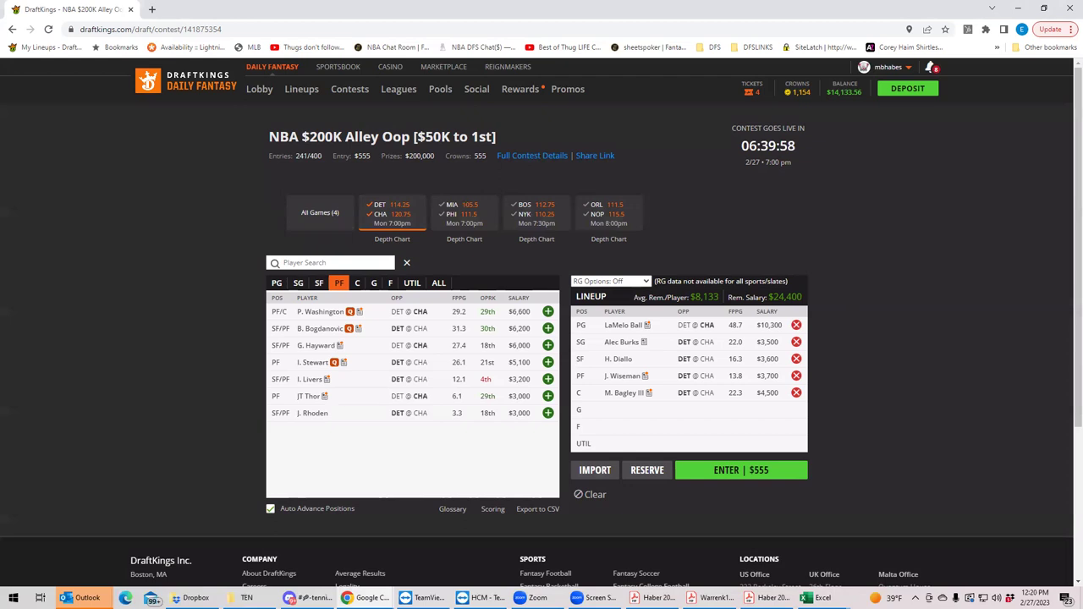
{"action": "key", "text": "alt+Tab"}
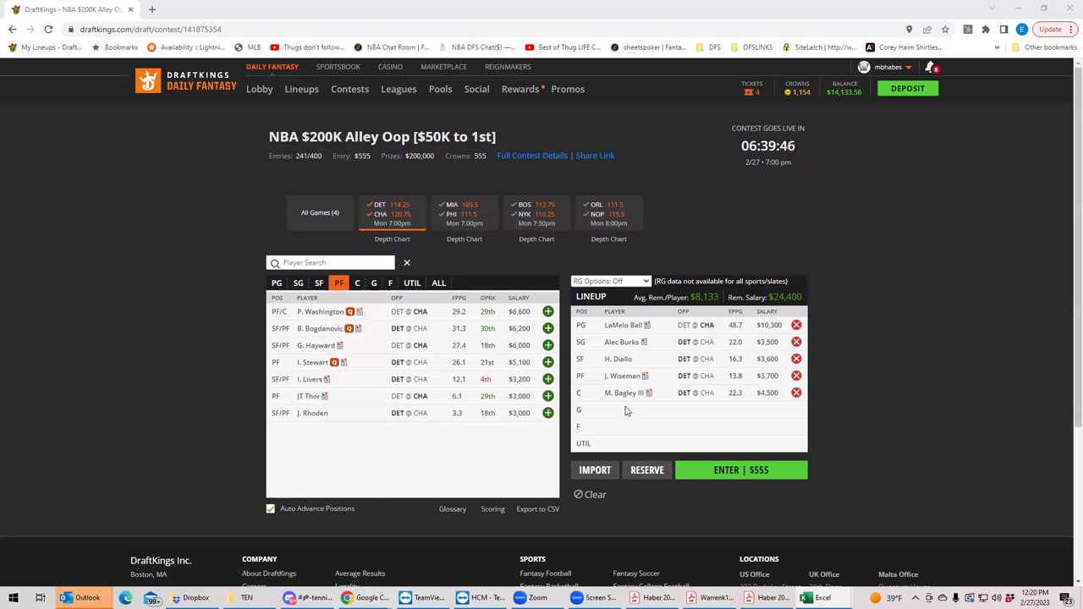
{"action": "left_click", "coordinate": [442, 212]}
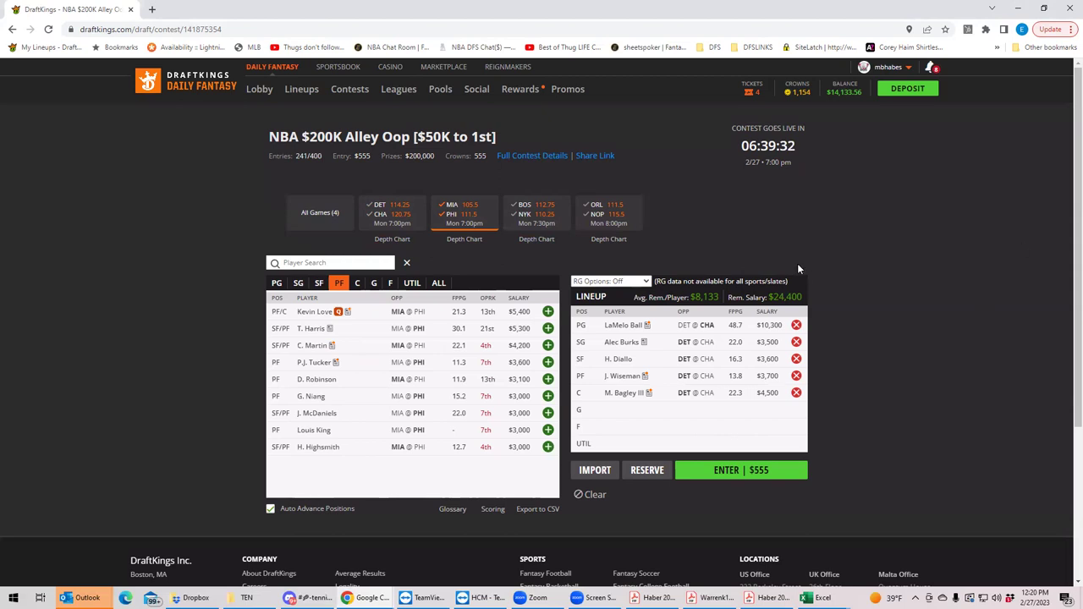
Step: Add Joel Embiid ($11,000) at UTIL from the all-games centers, leaving $13,400
{"action": "left_click", "coordinate": [454, 208]}
{"action": "left_click", "coordinate": [355, 283]}
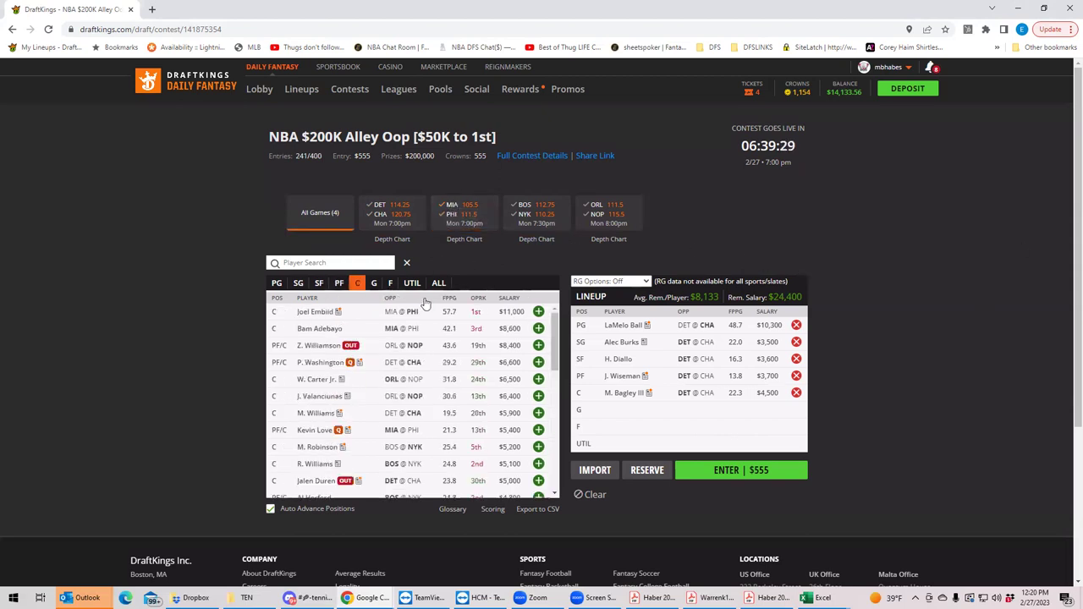
{"action": "left_click", "coordinate": [538, 313]}
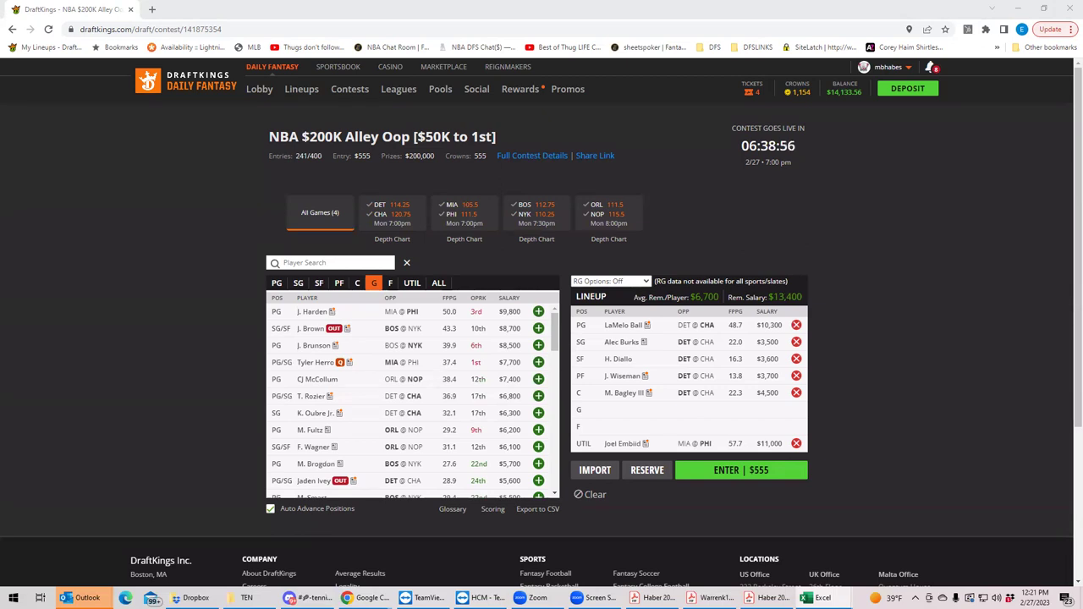
Step: Check ORL @ NOP center J. Valanciunas's game log, then return to all games
{"action": "left_click", "coordinate": [593, 216]}
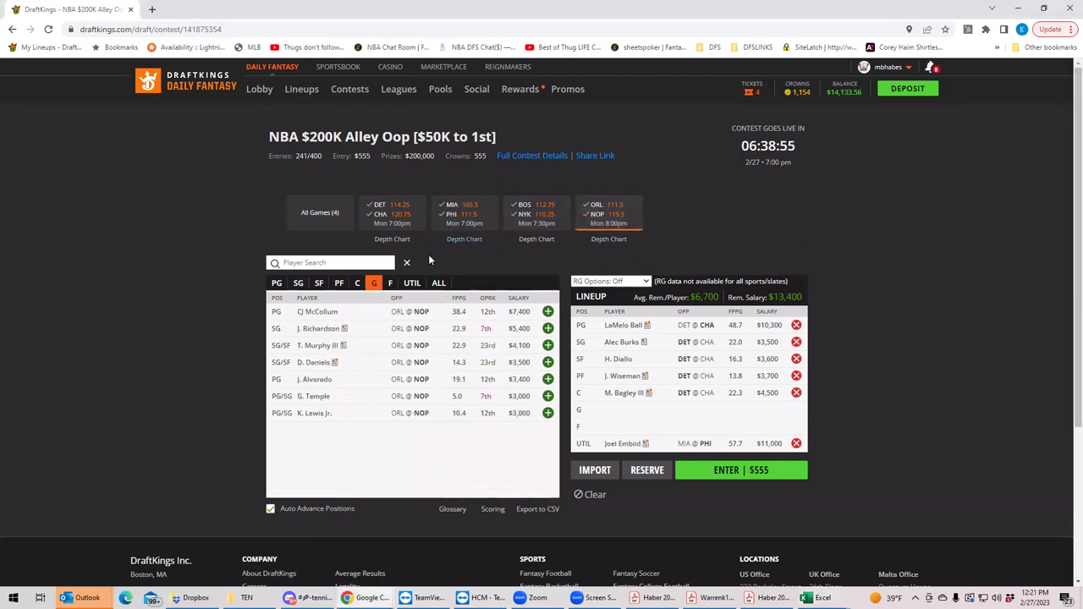
{"action": "left_click", "coordinate": [359, 283]}
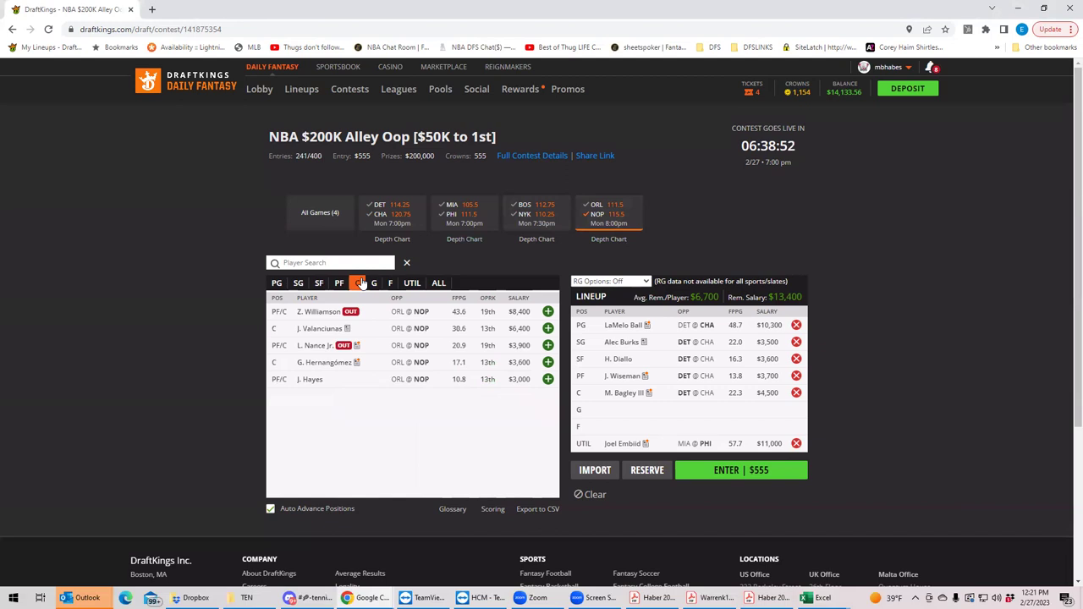
{"action": "left_click", "coordinate": [315, 330]}
{"action": "left_click", "coordinate": [538, 260]}
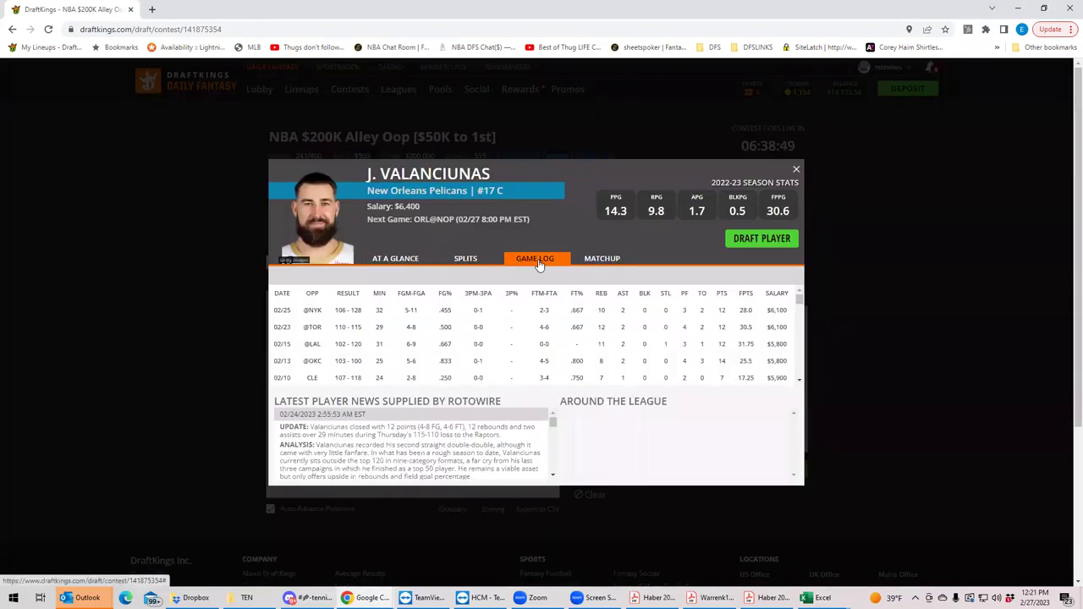
{"action": "left_click", "coordinate": [796, 170]}
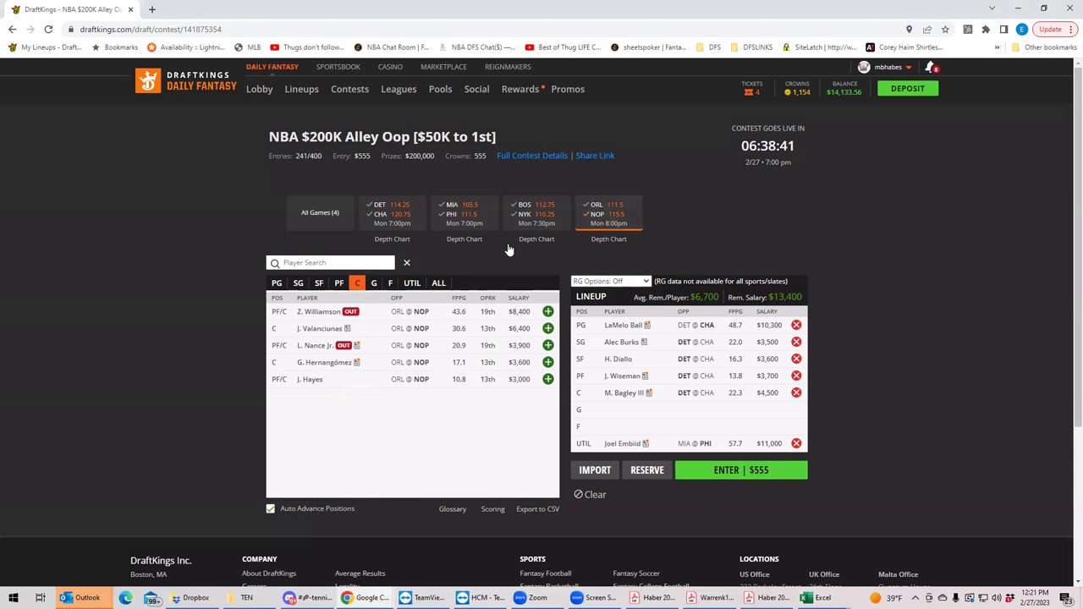
{"action": "left_click", "coordinate": [590, 221]}
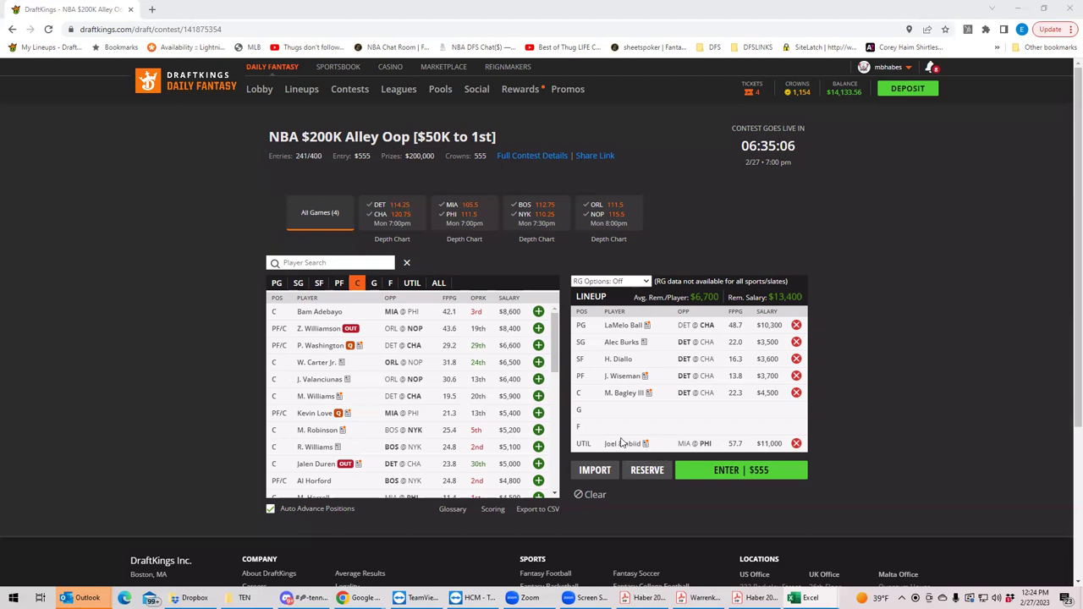
Step: Replace Joel Embiid with J. Tatum at UTIL and add Boston's D. White at G, leaving $8,700
{"action": "left_click", "coordinate": [795, 443]}
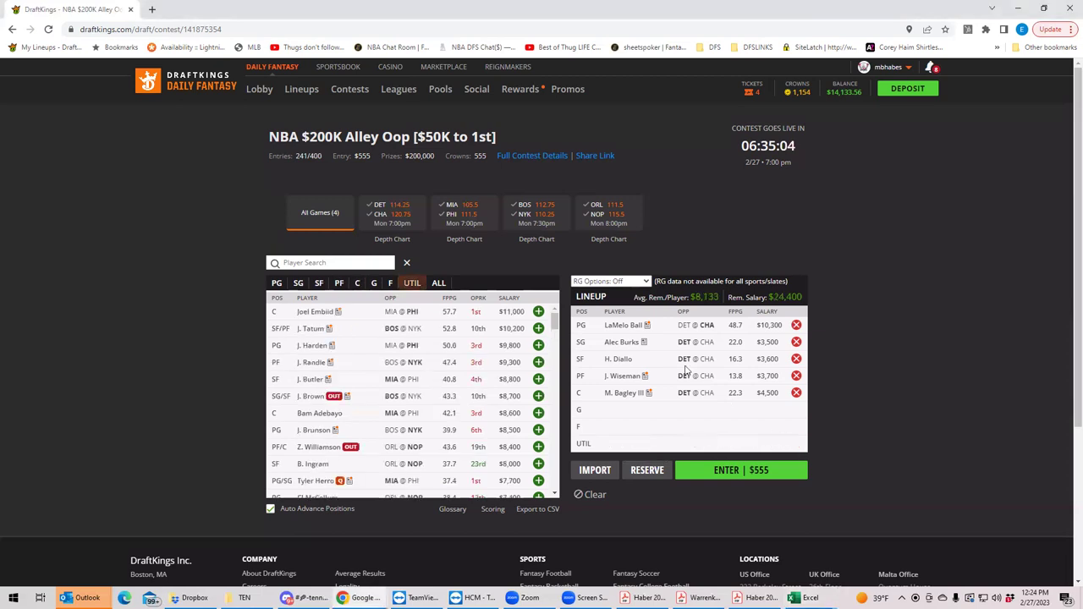
{"action": "left_click", "coordinate": [526, 218]}
{"action": "left_click", "coordinate": [526, 218]}
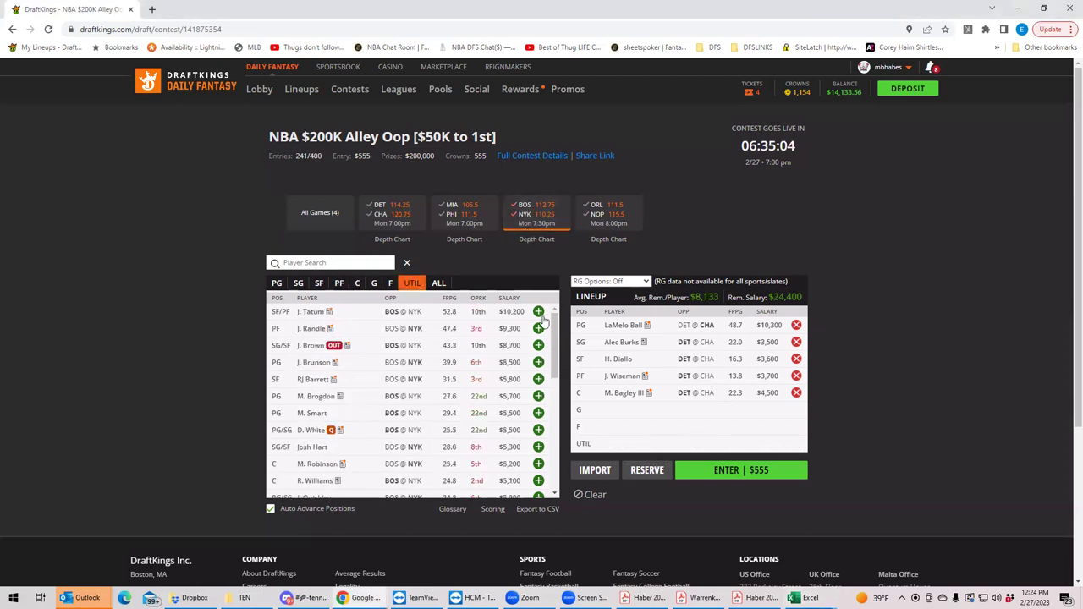
{"action": "left_click", "coordinate": [538, 311]}
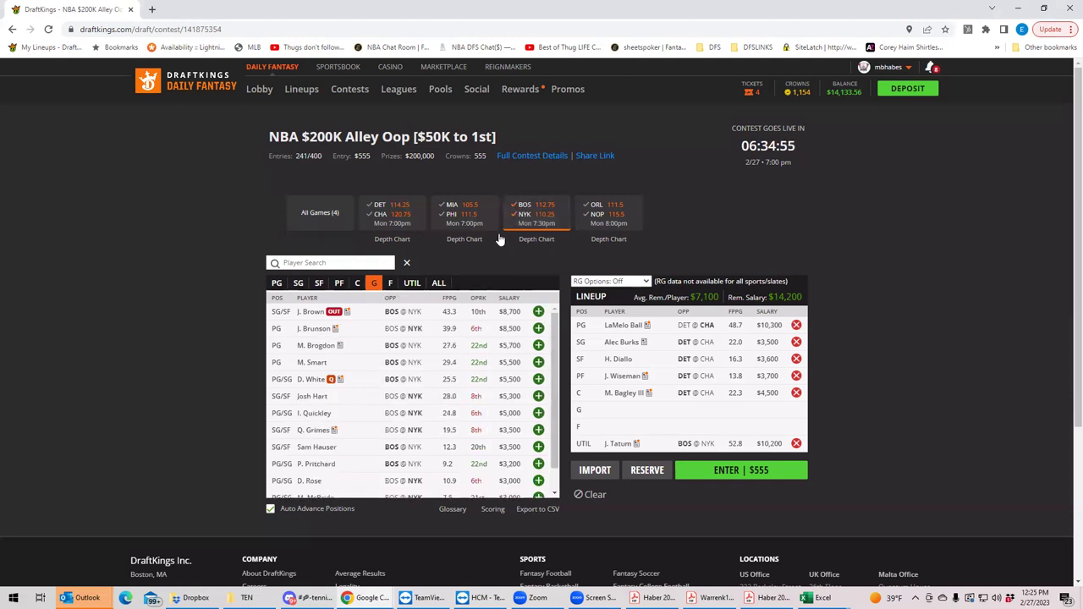
{"action": "left_click", "coordinate": [524, 216]}
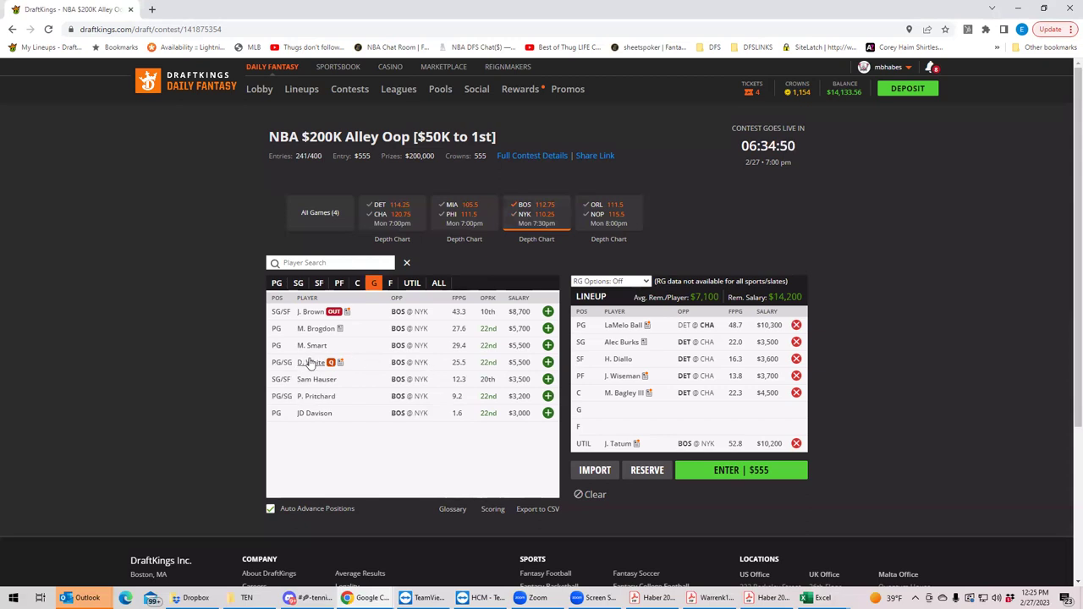
{"action": "left_click", "coordinate": [547, 363]}
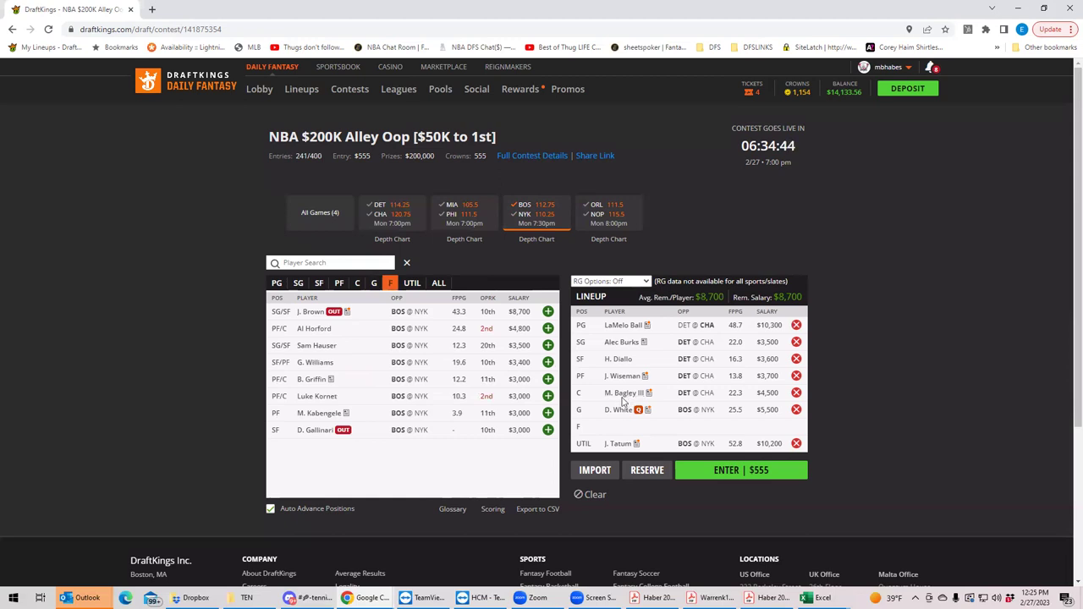
{"action": "left_click", "coordinate": [623, 413]}
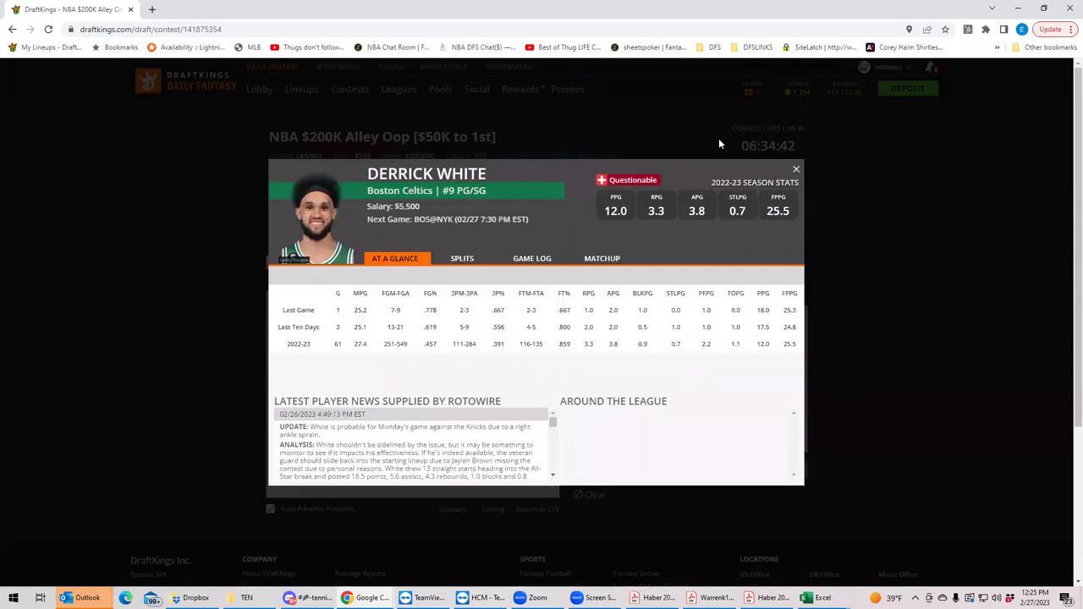
{"action": "left_click", "coordinate": [795, 169]}
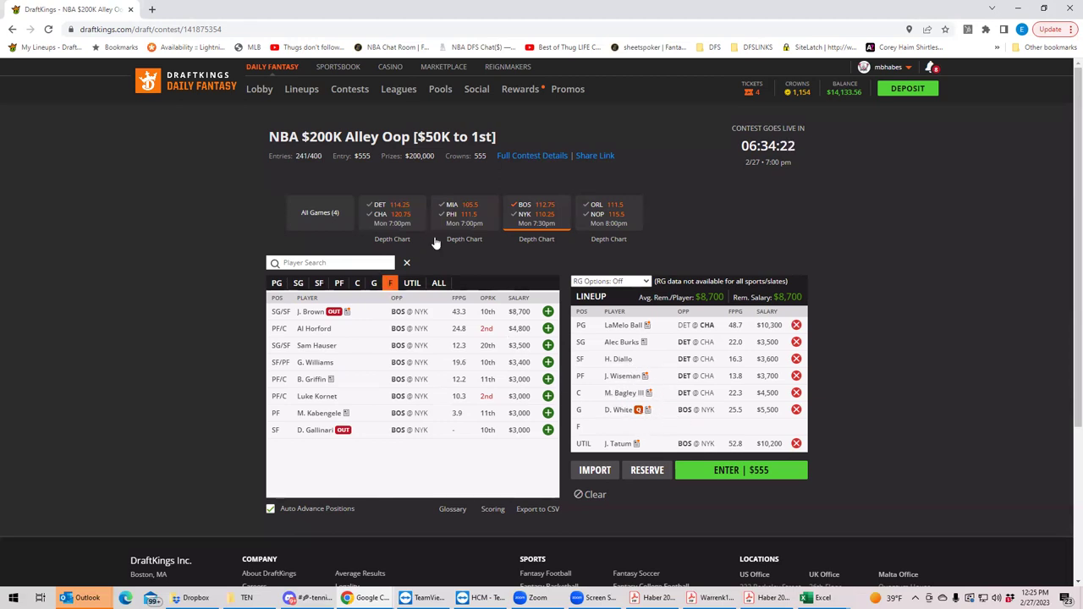
{"action": "left_click", "coordinate": [517, 216]}
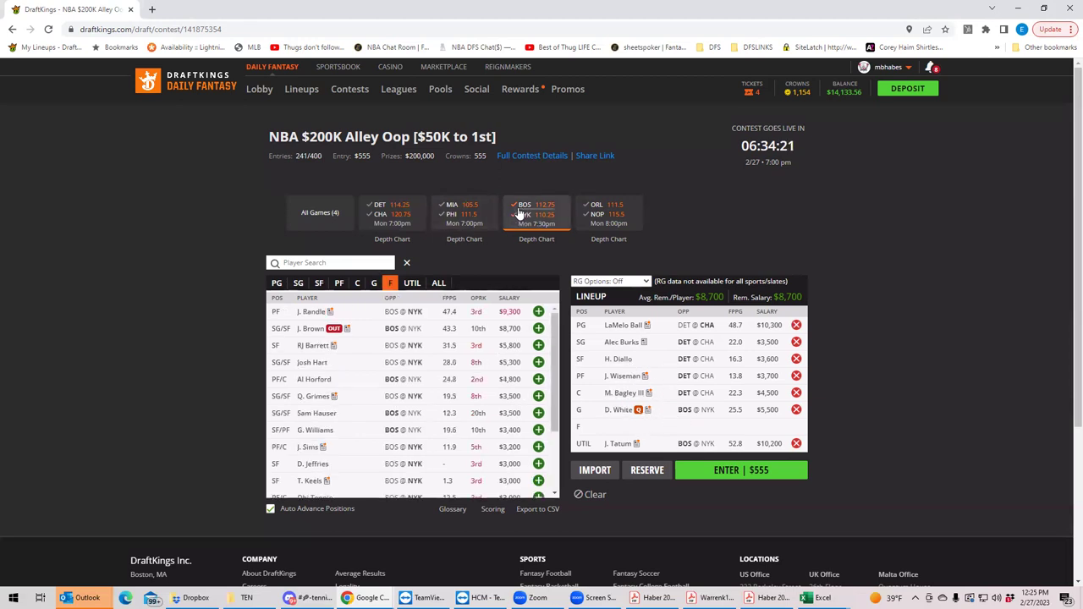
{"action": "left_click", "coordinate": [548, 312]}
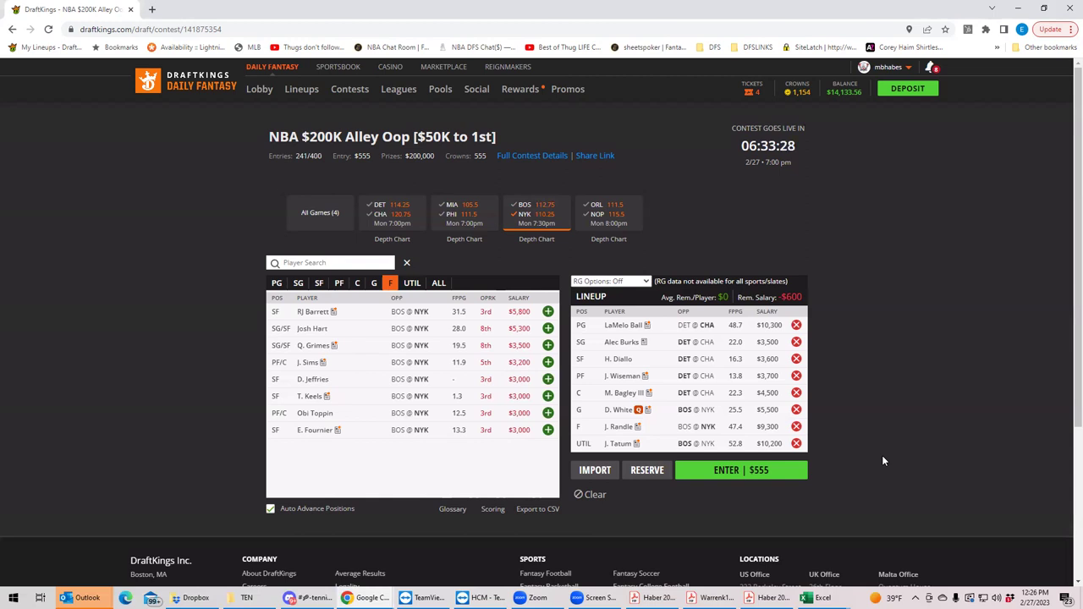
{"action": "left_click", "coordinate": [522, 218]}
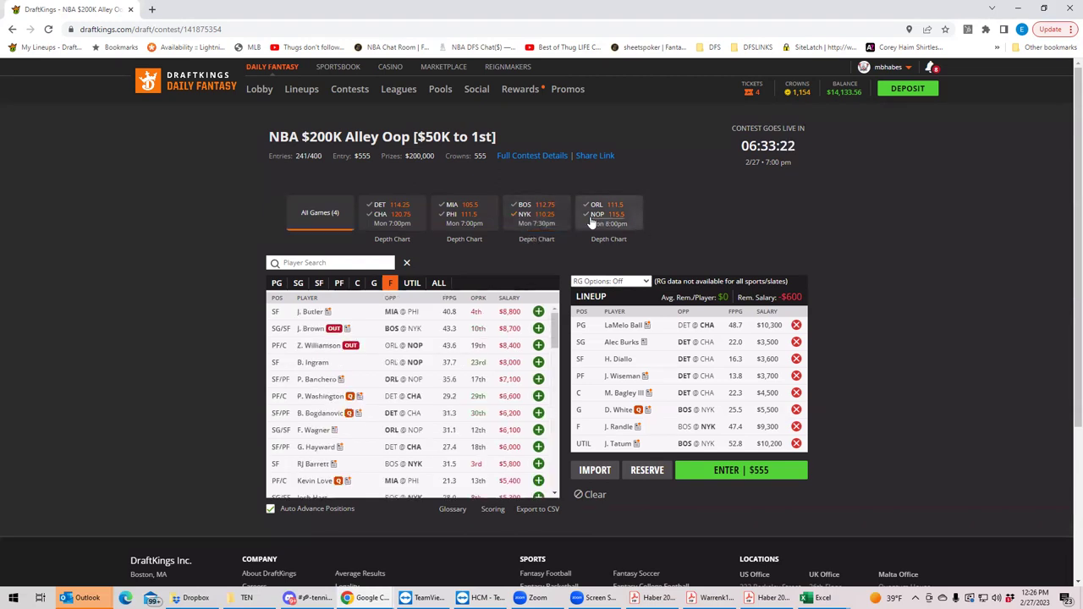
{"action": "left_click", "coordinate": [598, 222]}
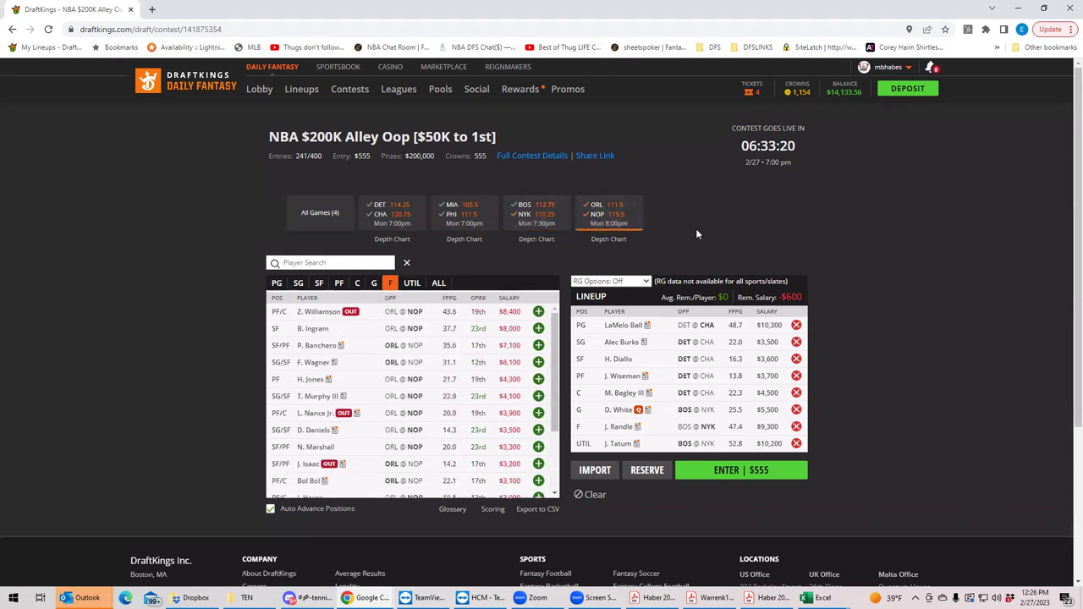
{"action": "left_click", "coordinate": [796, 393]}
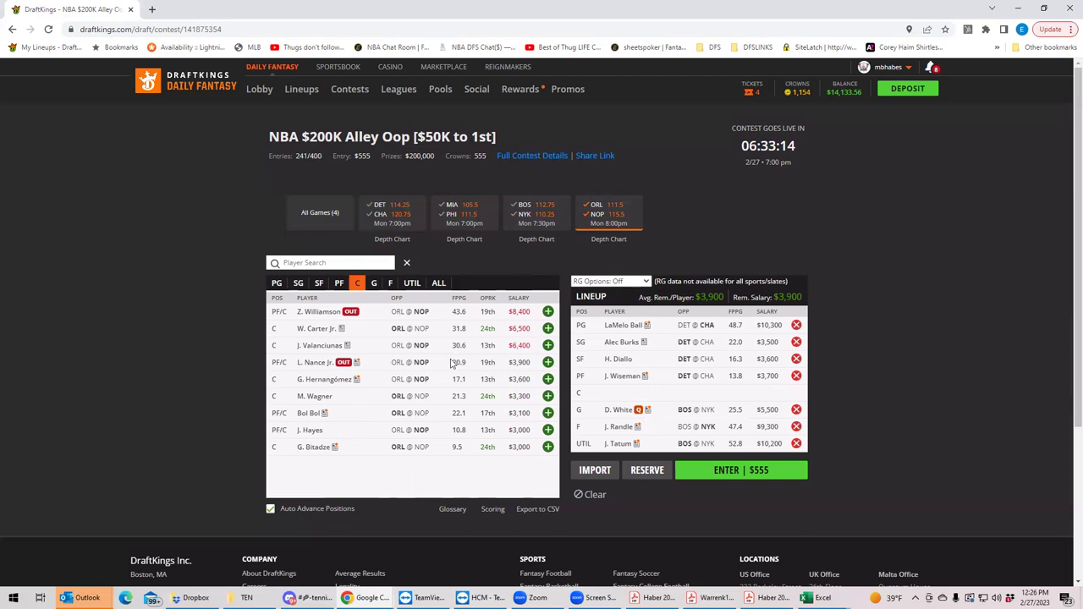
{"action": "left_click", "coordinate": [548, 379]}
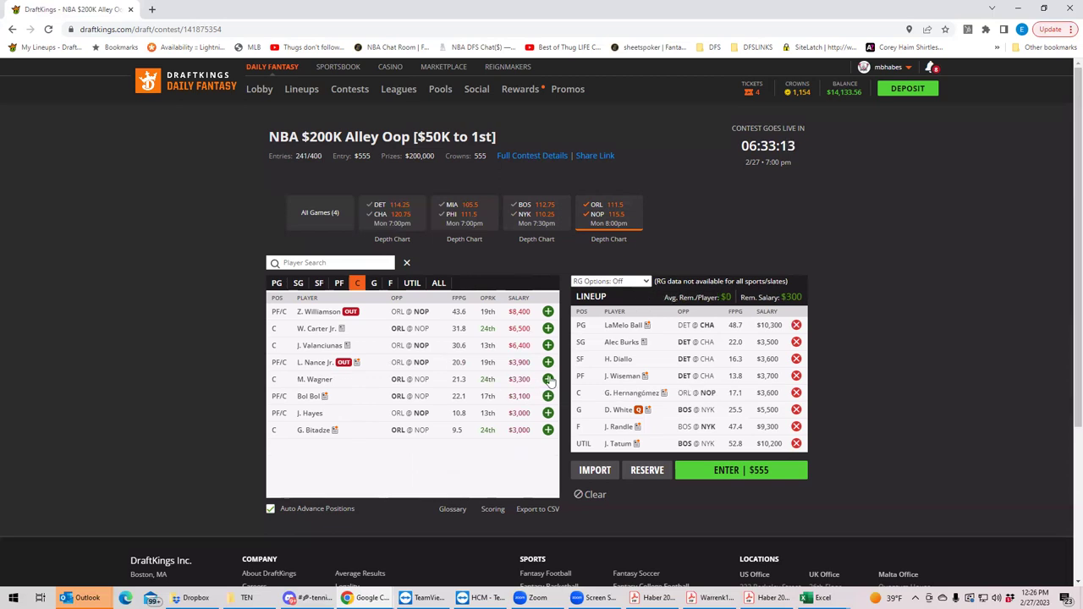
{"action": "left_click", "coordinate": [797, 394]}
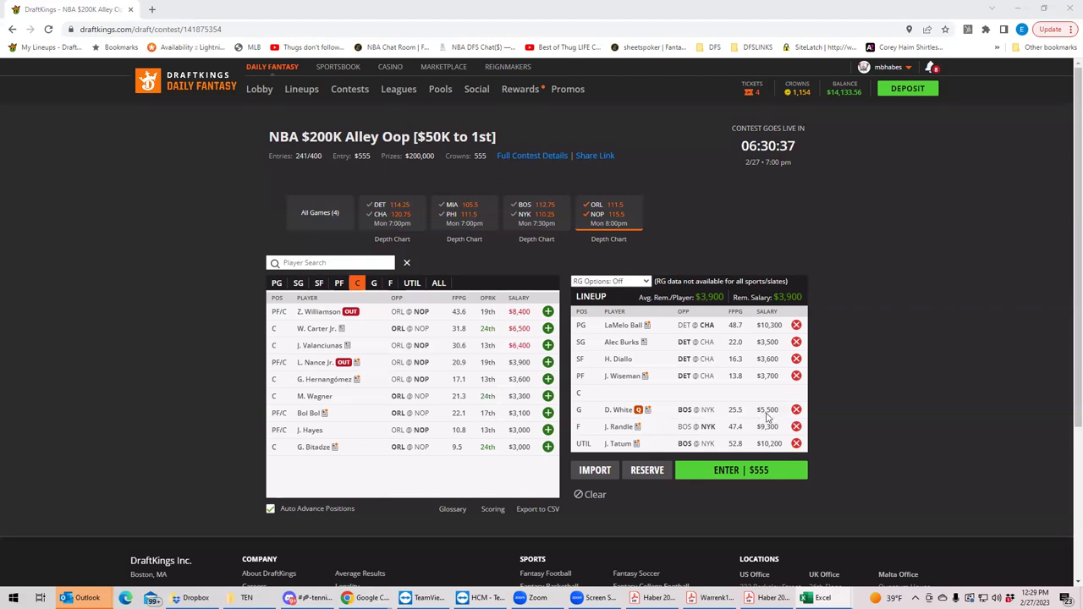
Step: Swap D. White for point guard K. Hayes, then re-add M. Bagley III at C, leaving $300
{"action": "left_click", "coordinate": [796, 410]}
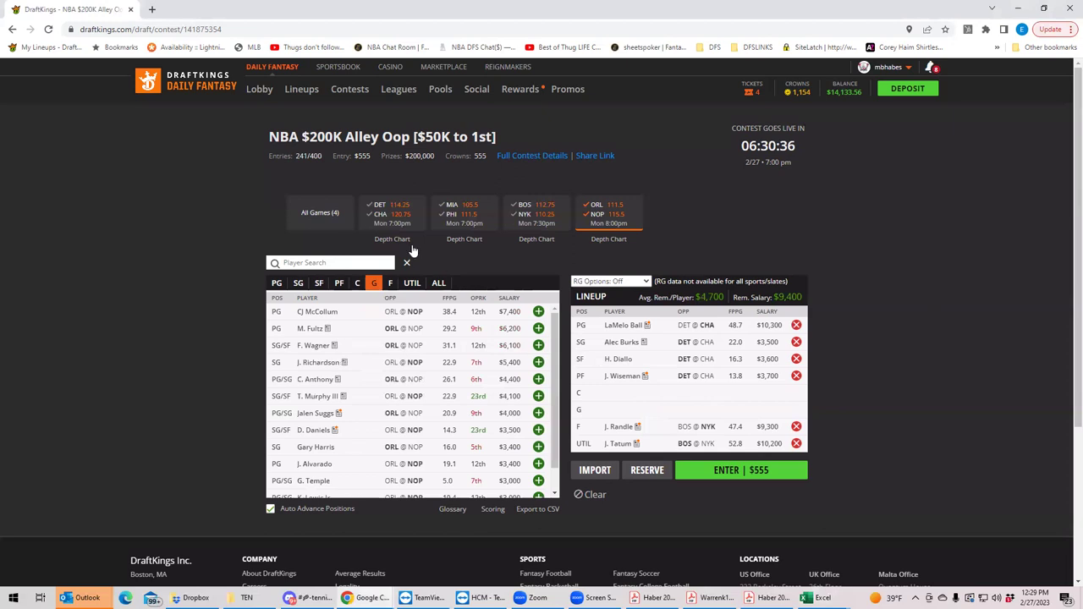
{"action": "left_click", "coordinate": [380, 214]}
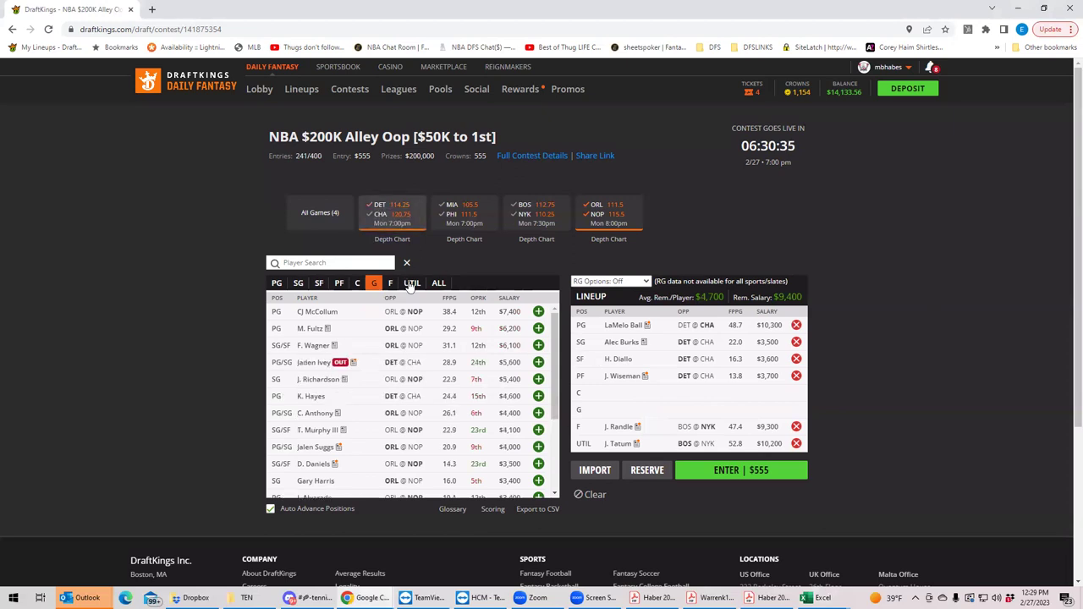
{"action": "left_click", "coordinate": [276, 283]}
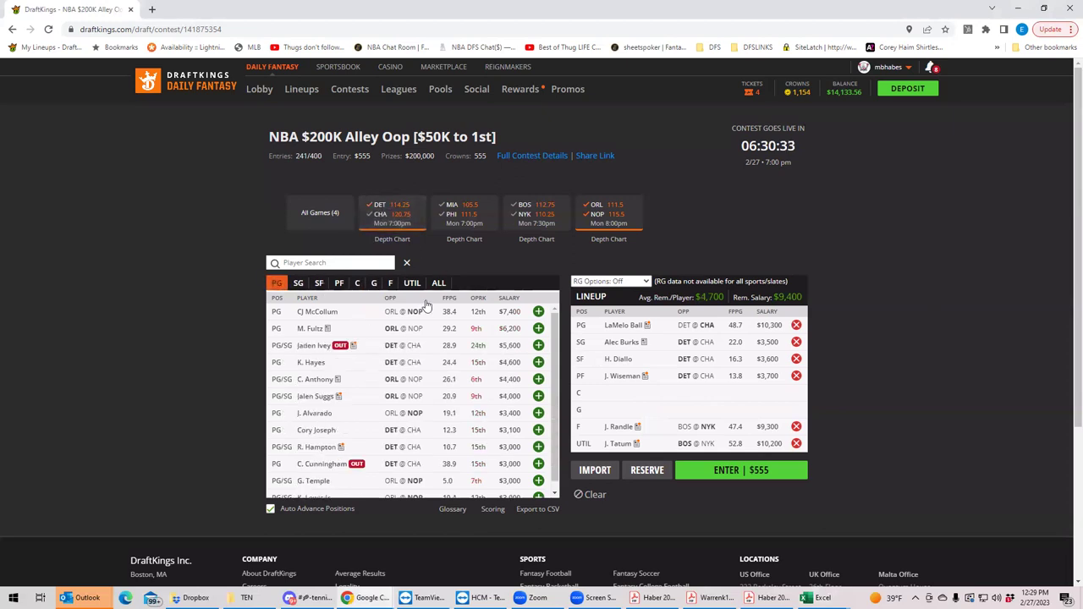
{"action": "left_click", "coordinate": [538, 362]}
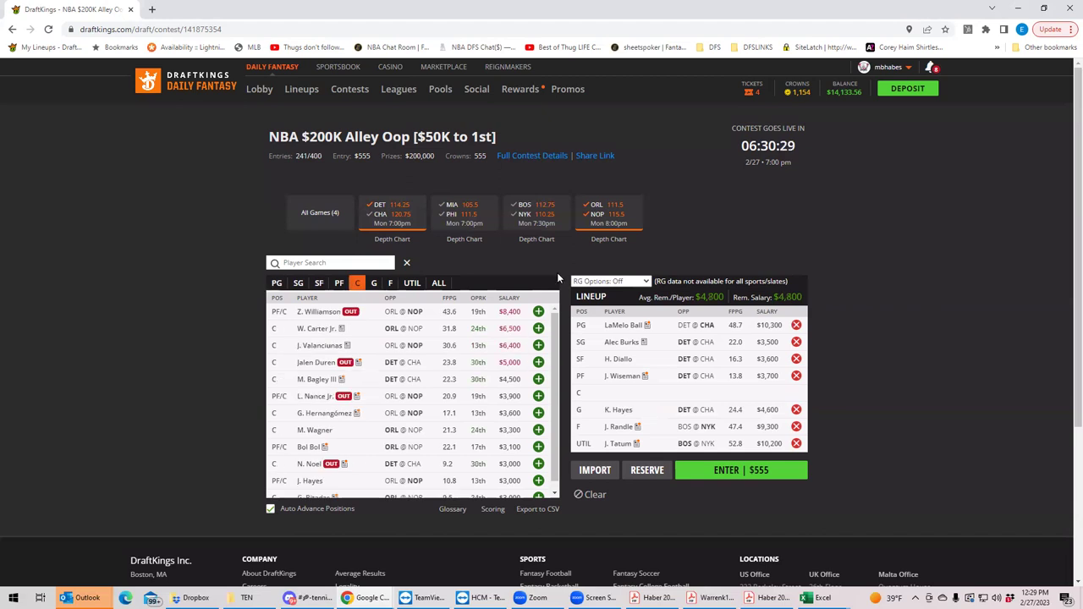
{"action": "left_click", "coordinate": [604, 214]}
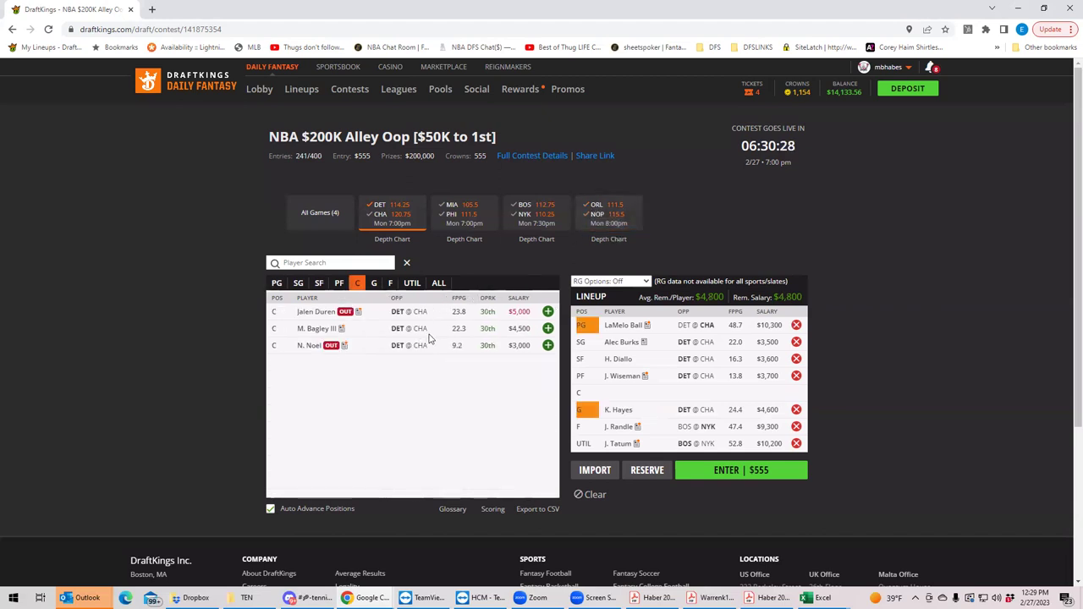
{"action": "left_click", "coordinate": [549, 329]}
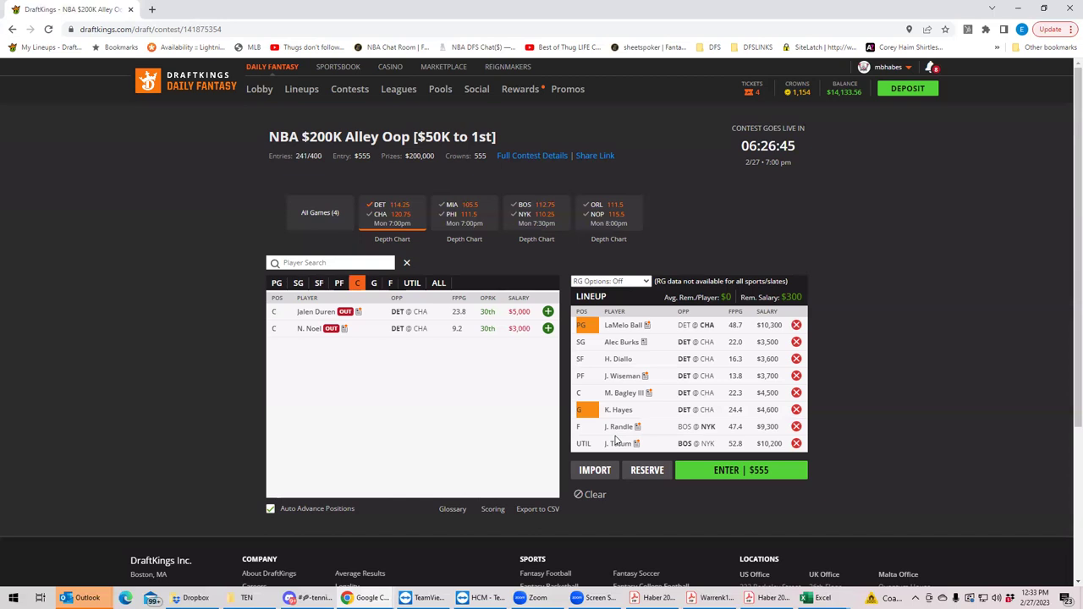
Step: Remove J. Randle and J. Tatum from the lineup and show only MIA @ PHI players
{"action": "left_click", "coordinate": [796, 428]}
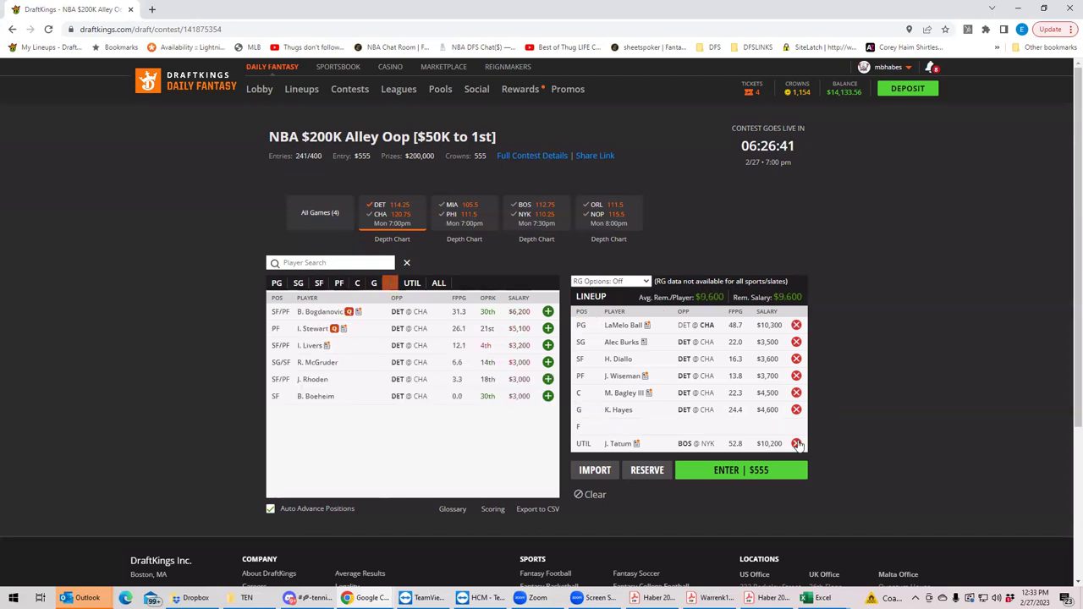
{"action": "left_click", "coordinate": [797, 443]}
{"action": "left_click", "coordinate": [457, 216]}
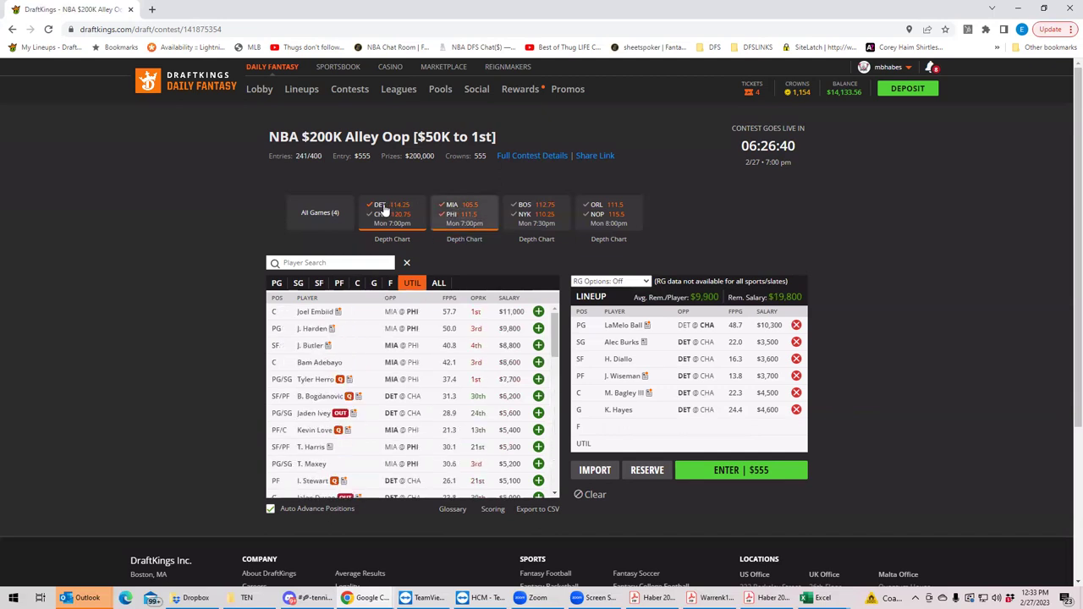
Step: Put J. Butler at F and Joel Embiid at UTIL, leaving $0 salary remaining
{"action": "left_click", "coordinate": [539, 346]}
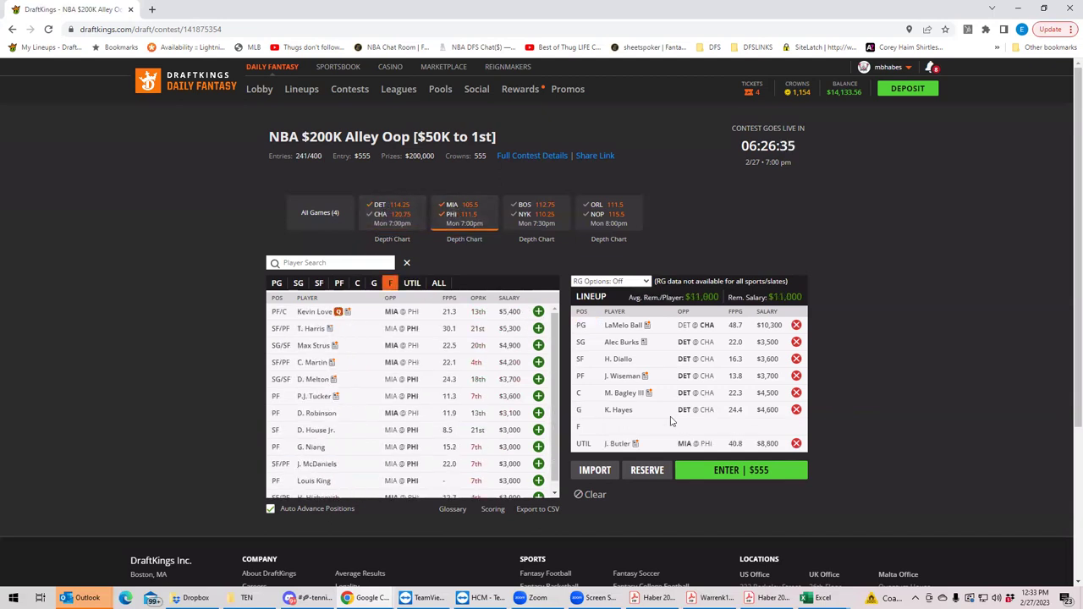
{"action": "left_click", "coordinate": [795, 444]}
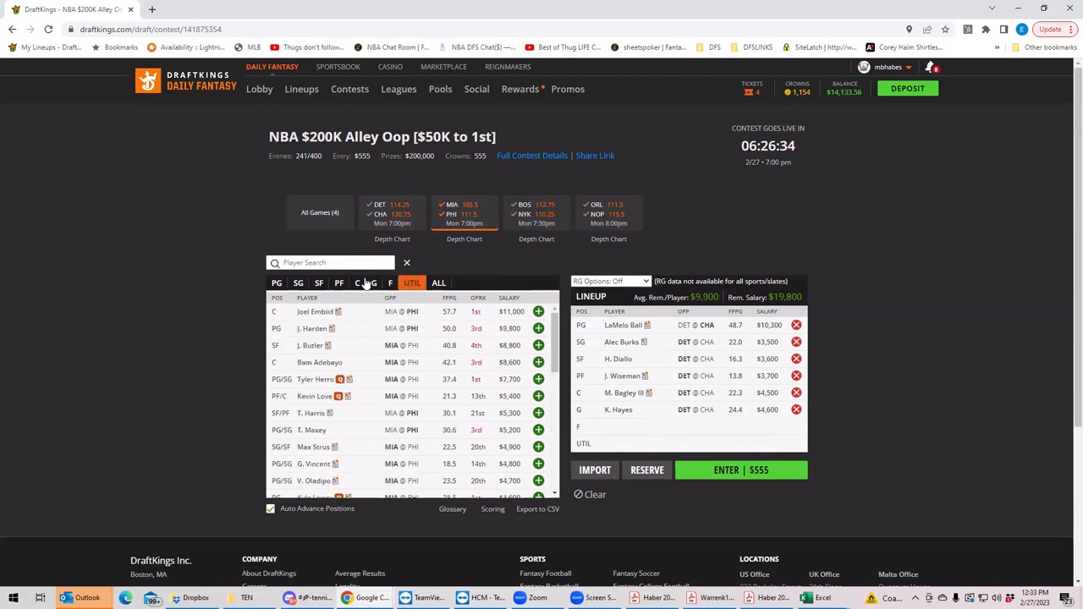
{"action": "left_click", "coordinate": [390, 283]}
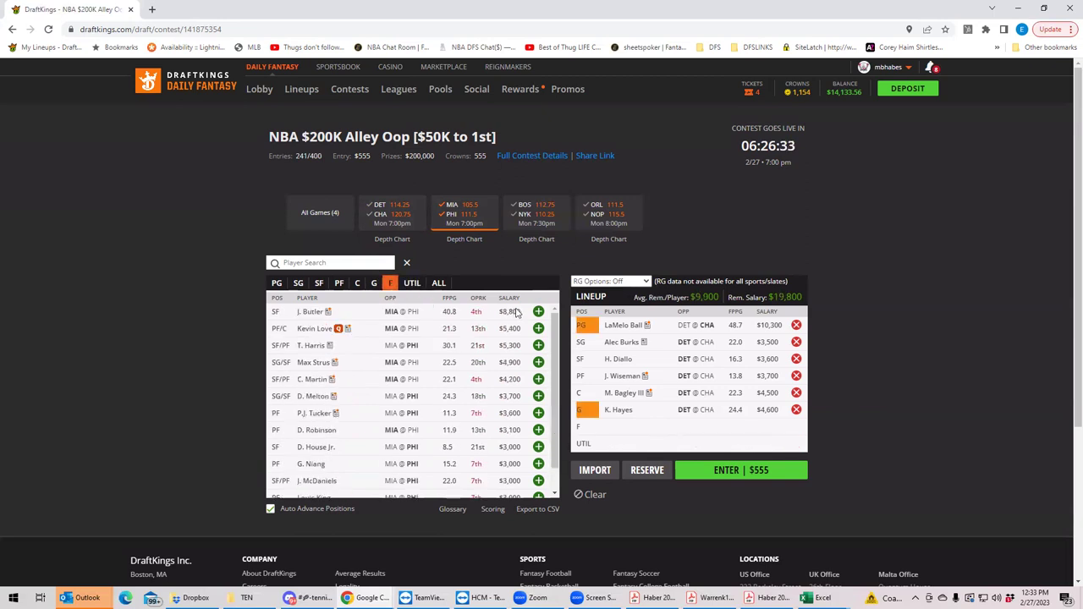
{"action": "left_click", "coordinate": [538, 312]}
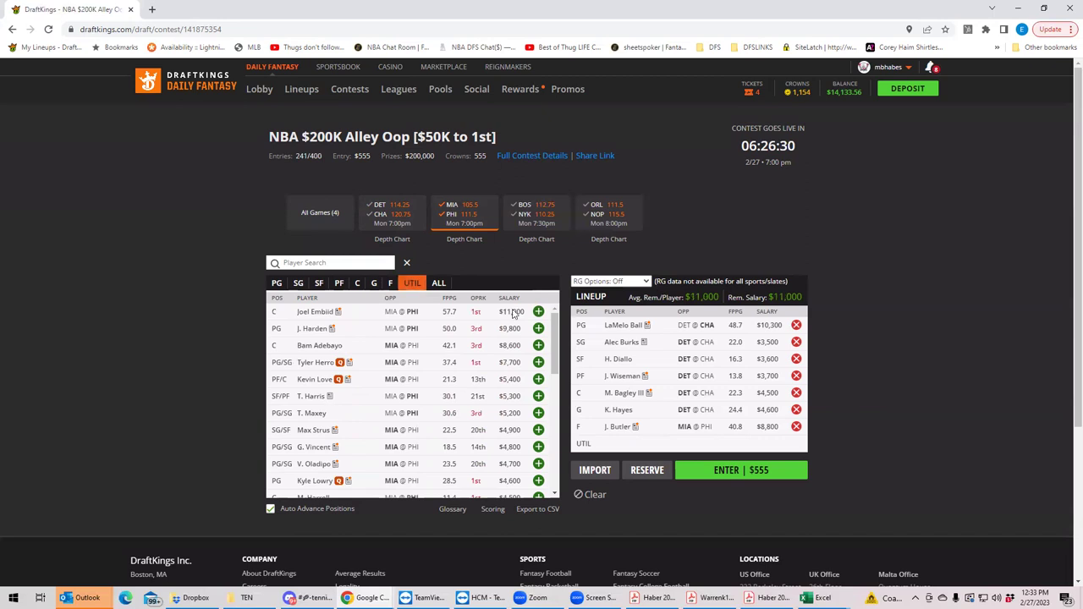
{"action": "left_click", "coordinate": [539, 312]}
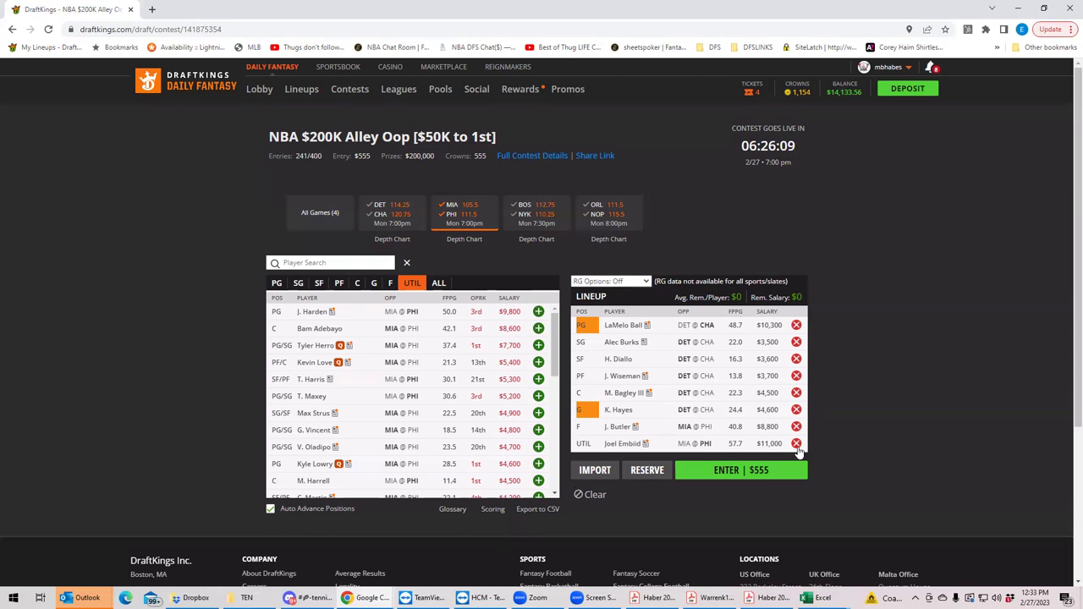
Step: Remove all eight players, from Joel Embiid at UTIL up to LaMelo Ball at PG
{"action": "left_click", "coordinate": [797, 444]}
{"action": "left_click", "coordinate": [797, 427]}
{"action": "left_click", "coordinate": [796, 410]}
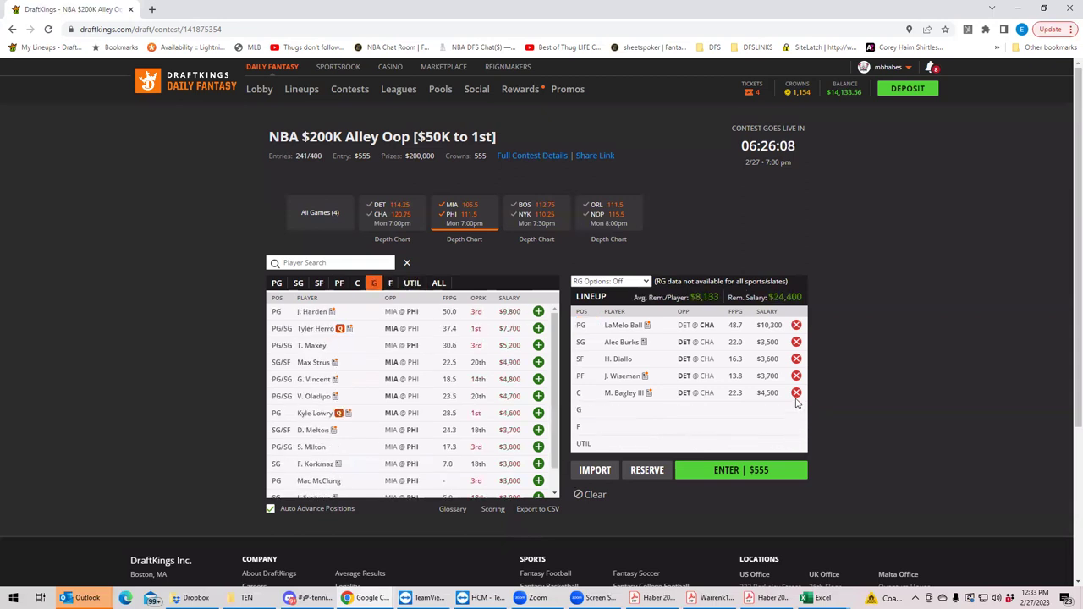
{"action": "left_click", "coordinate": [796, 392]}
{"action": "left_click", "coordinate": [797, 375]}
{"action": "left_click", "coordinate": [797, 359]}
{"action": "left_click", "coordinate": [797, 342]}
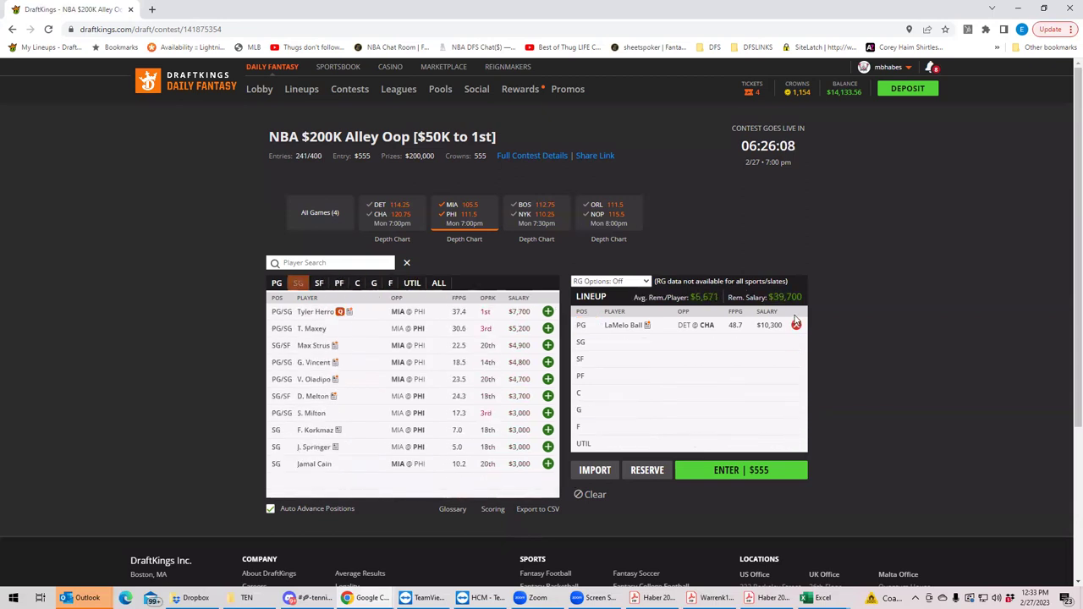
{"action": "left_click", "coordinate": [797, 325]}
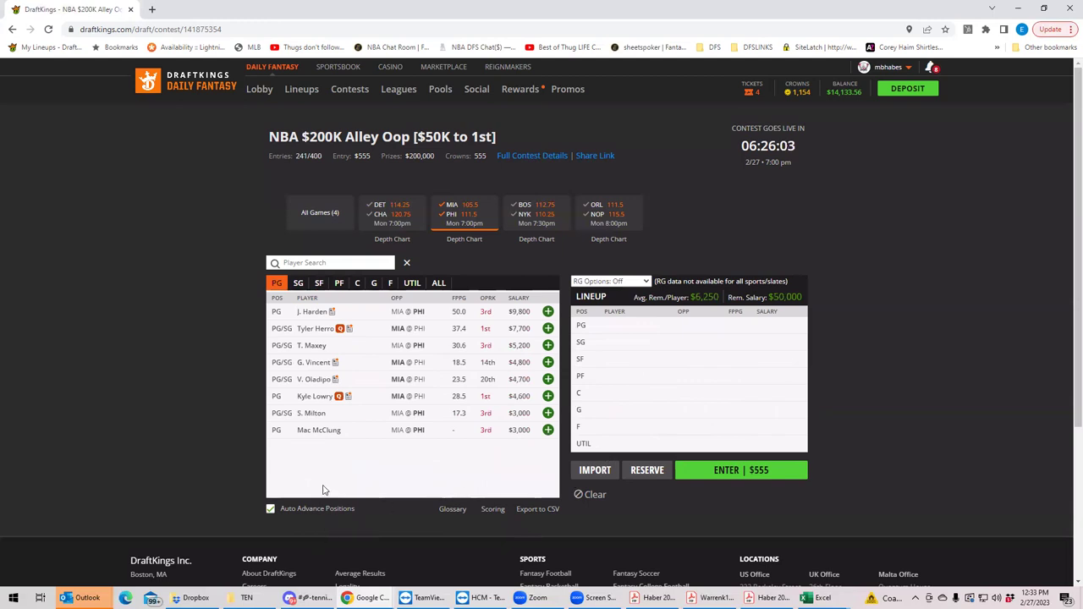